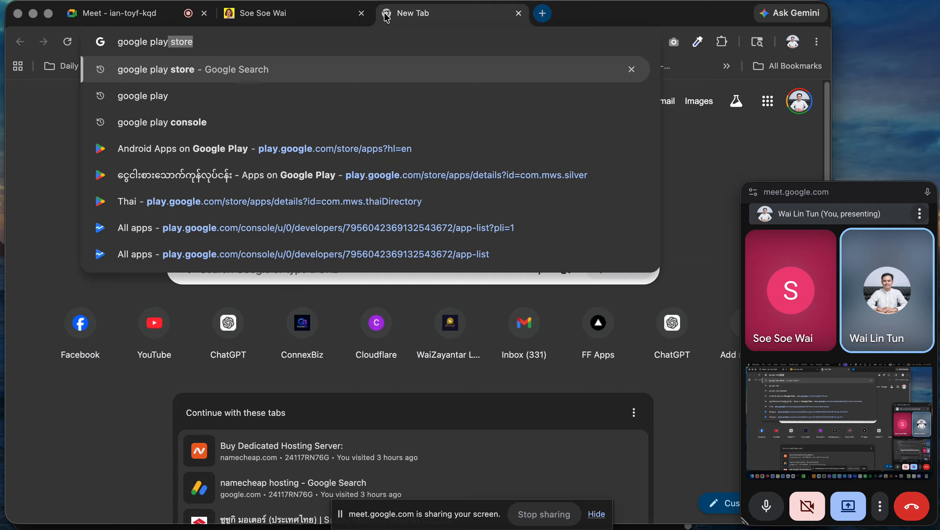
Search Google for 'google play store' and open the Google Play result.
key("Return")
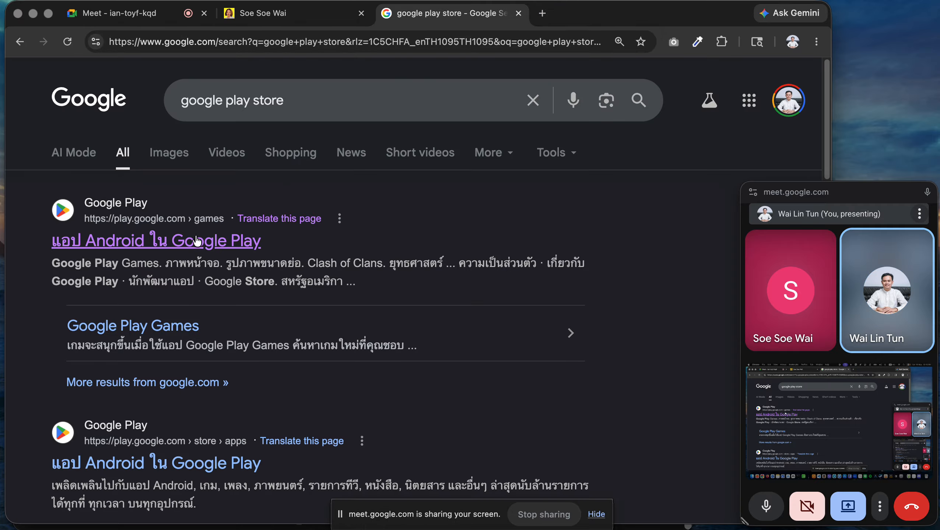
left_click(193, 241)
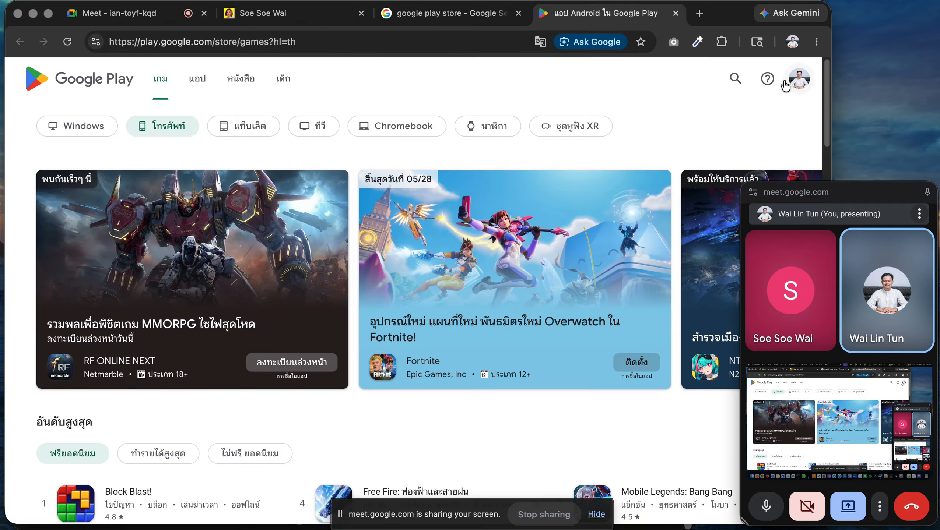
Search Google Play for com.mws.ssw and open the Soe Soe Wai app listing.
left_click(736, 78)
type("com.mws.ssw")
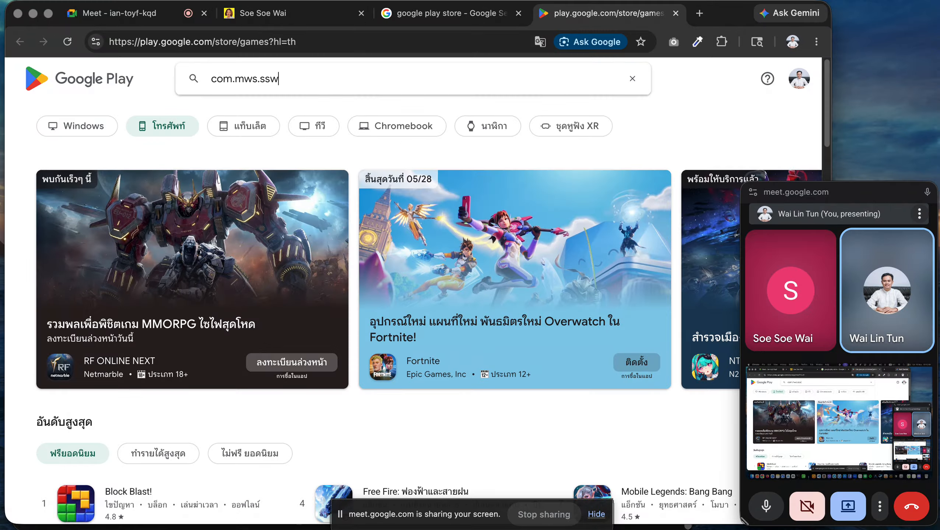
key("Return")
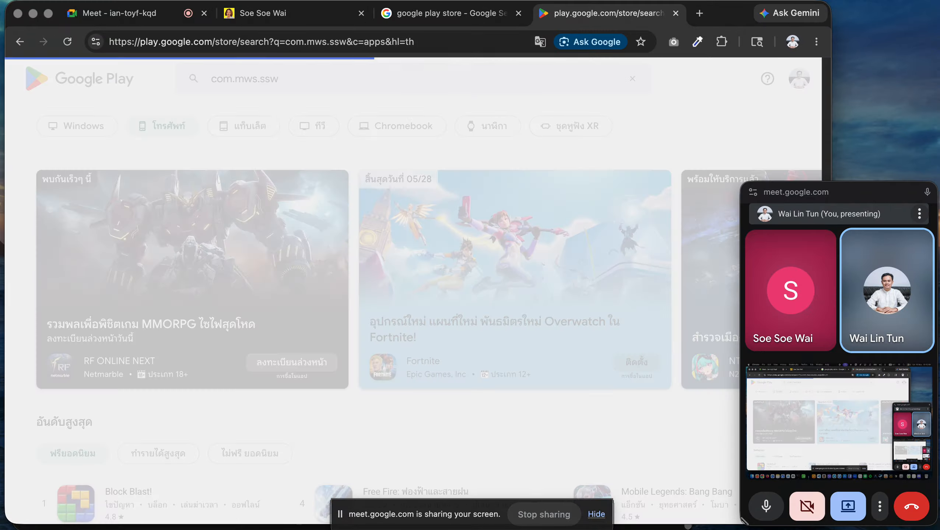
left_click(123, 266)
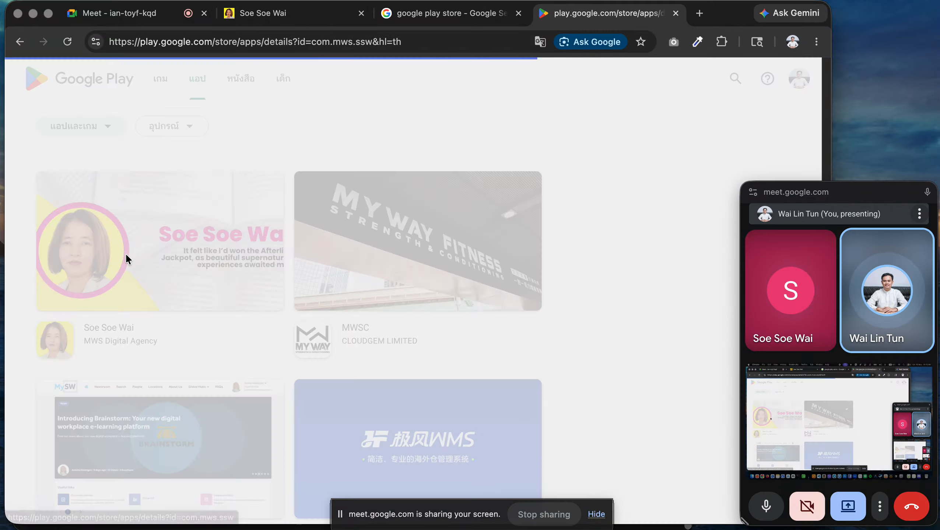
scroll(227, 226, "down", 5)
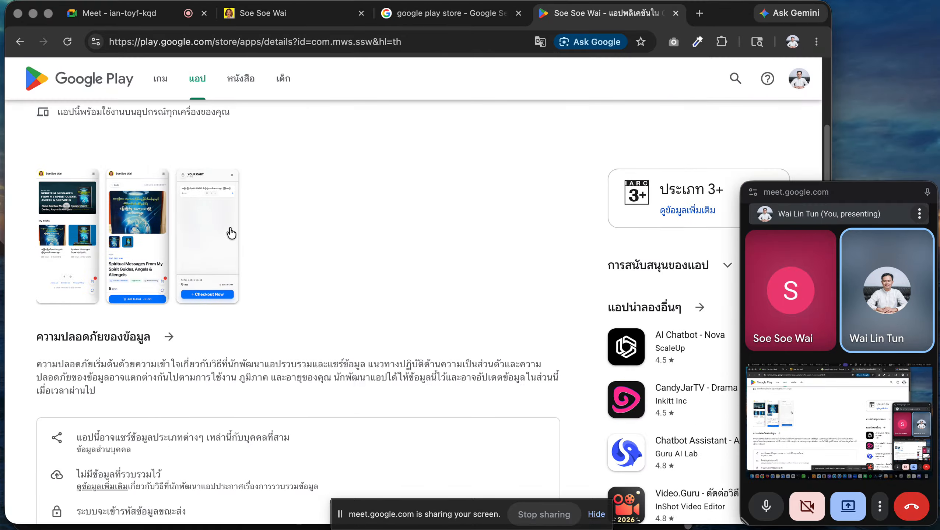
scroll(229, 234, "up", 1)
Show the listing in English by removing &hl=th from its URL, then return to the storefront.
left_click(379, 44)
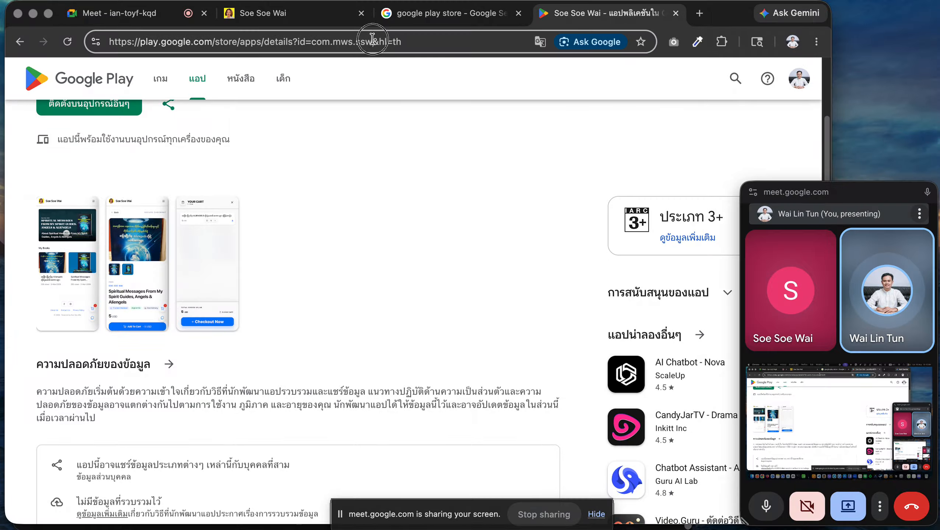
left_click_drag(375, 42, 598, 46)
key("BackSpace")
key("Return")
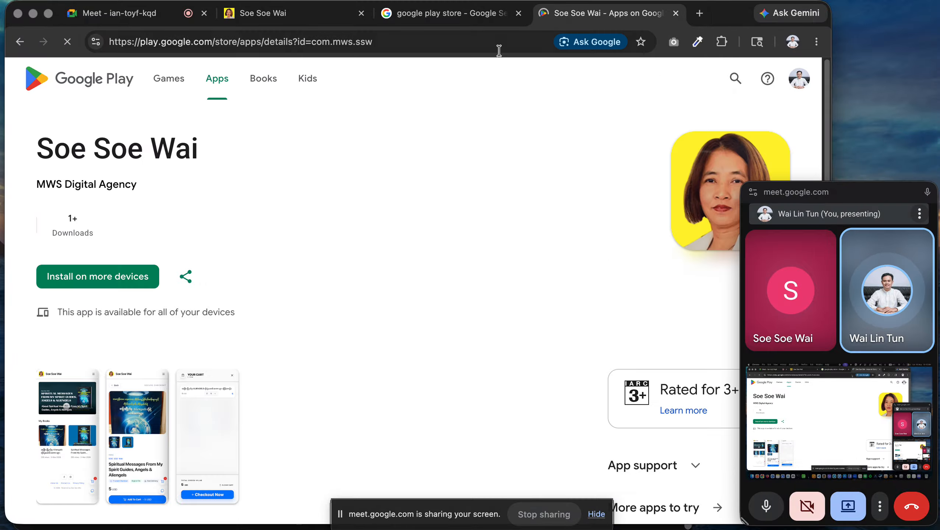
scroll(260, 208, "down", 5)
scroll(263, 182, "down", 10)
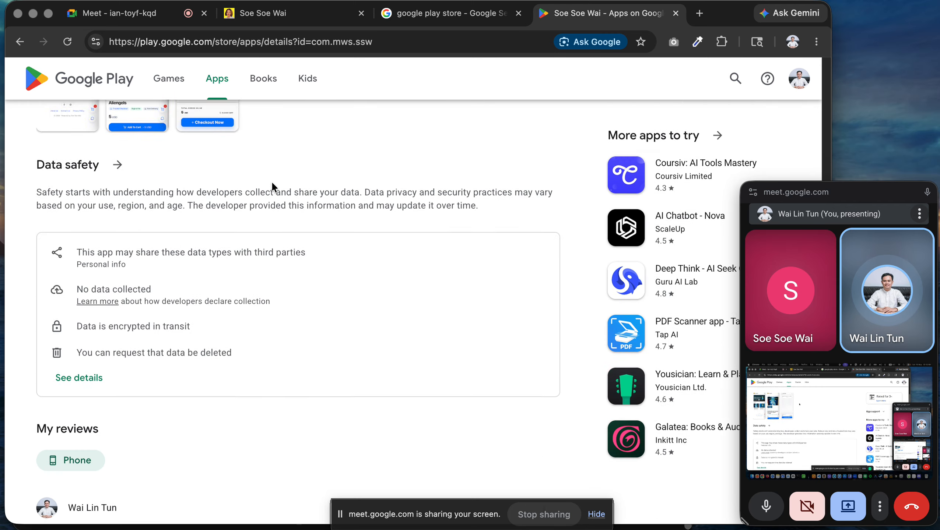
scroll(254, 263, "up", 1)
scroll(265, 289, "up", 10)
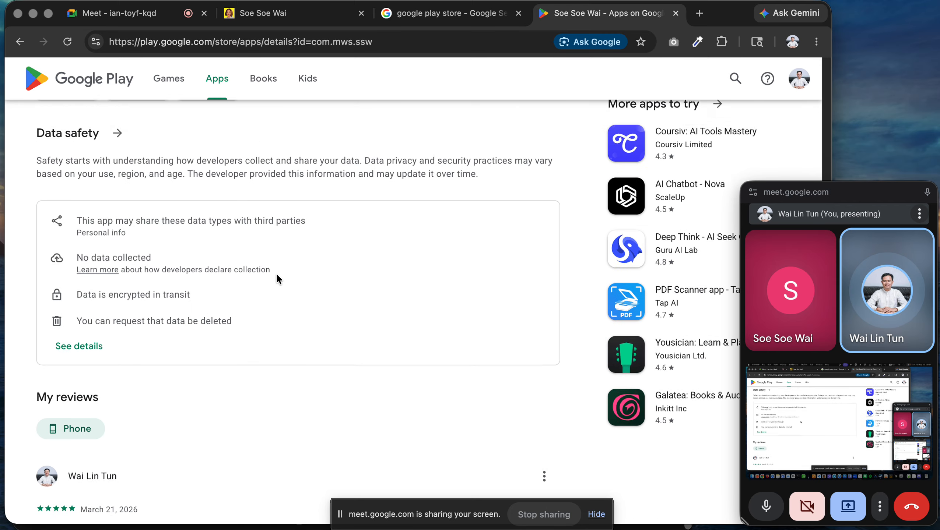
scroll(262, 311, "up", 2)
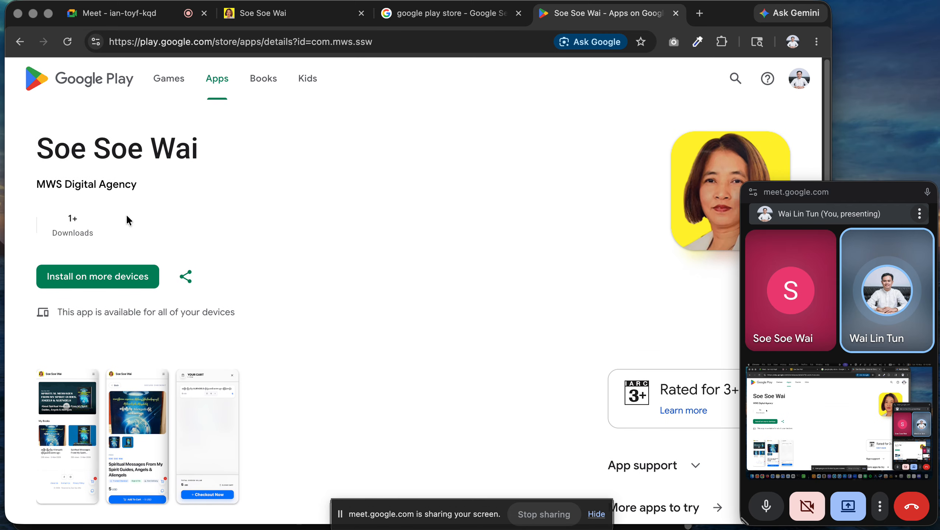
left_click(273, 13)
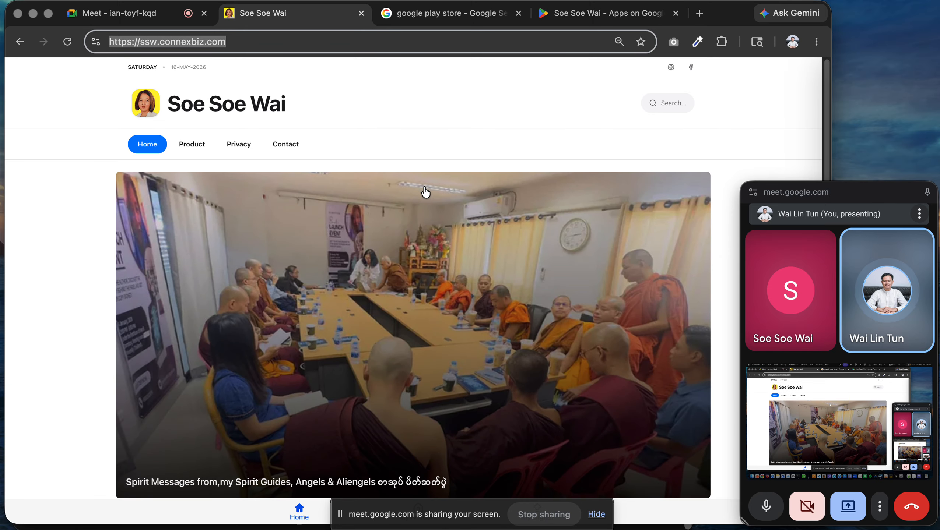
Load ssw.connexbiz.com/admin and sign in with the Google account.
left_click(253, 43)
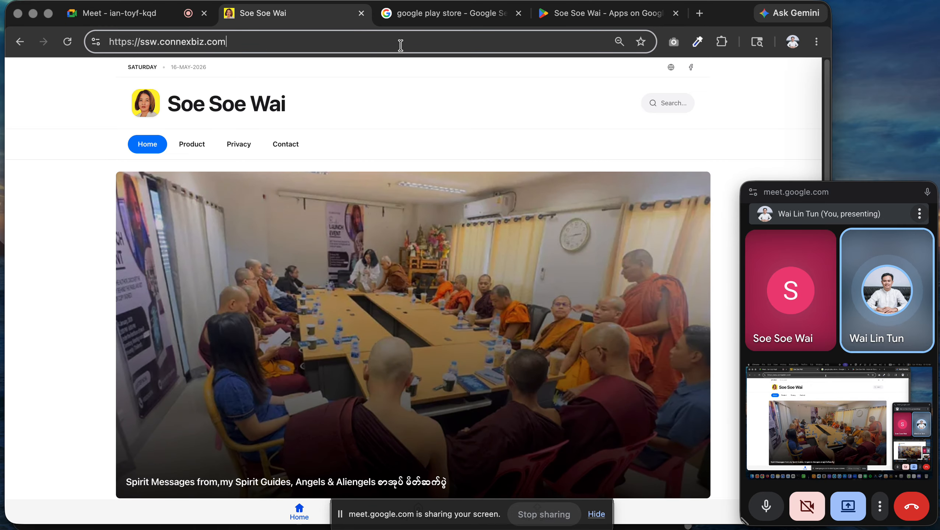
type("/admin")
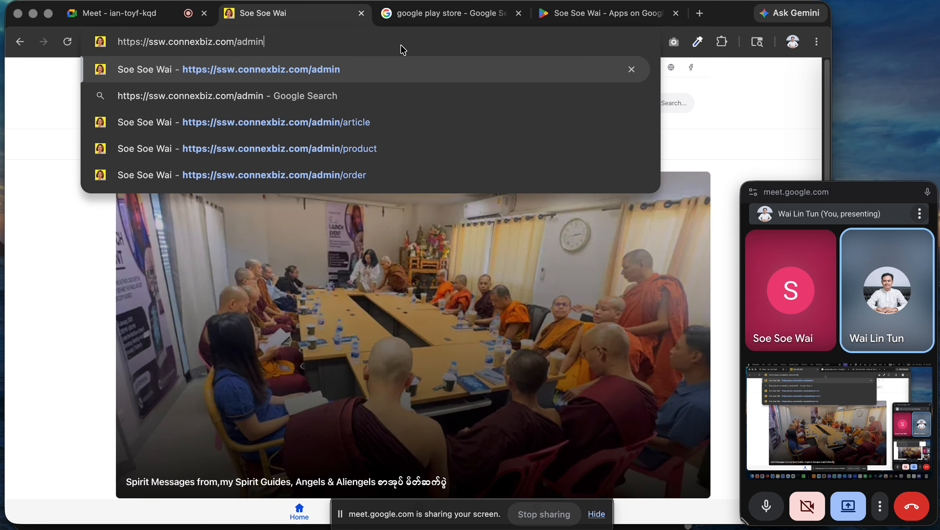
key("Return")
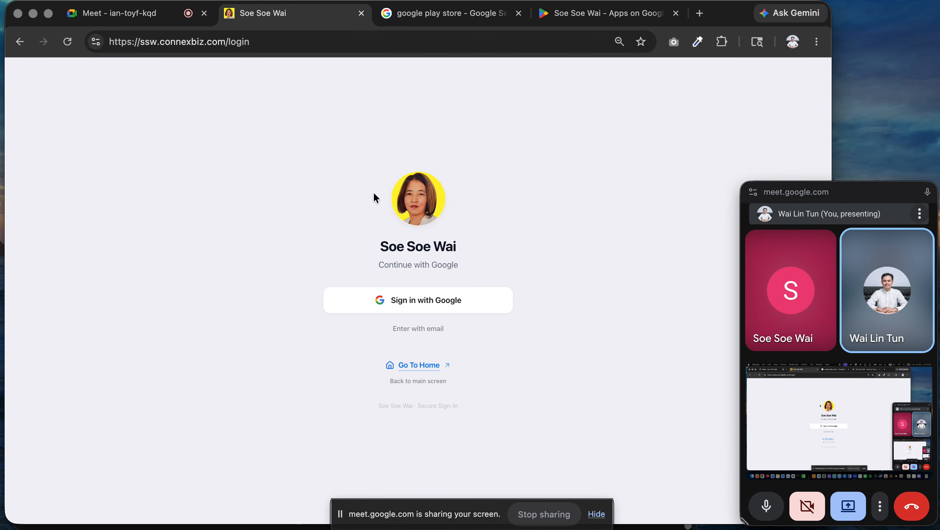
left_click(447, 307)
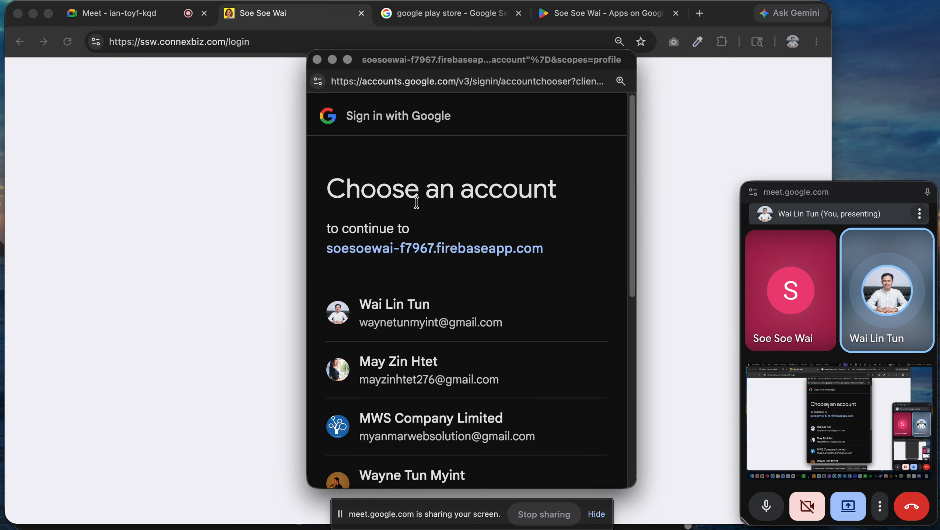
left_click(398, 313)
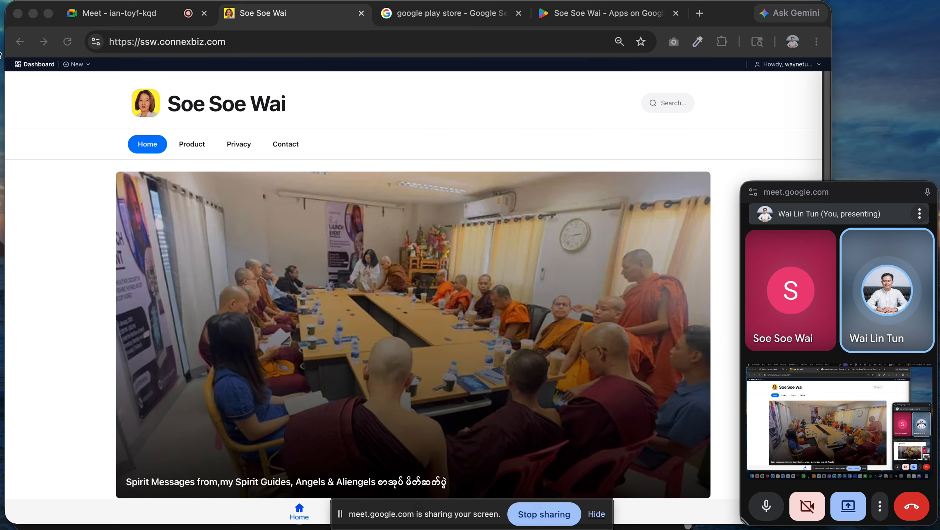
Go to the admin Dashboard and choose Pay Later on the Outstanding Bill notice.
left_click(36, 65)
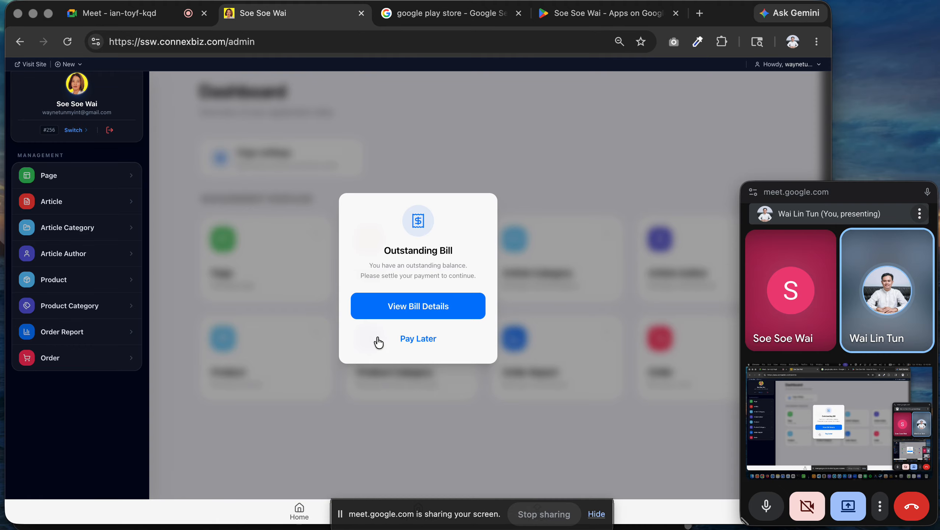
left_click(408, 341)
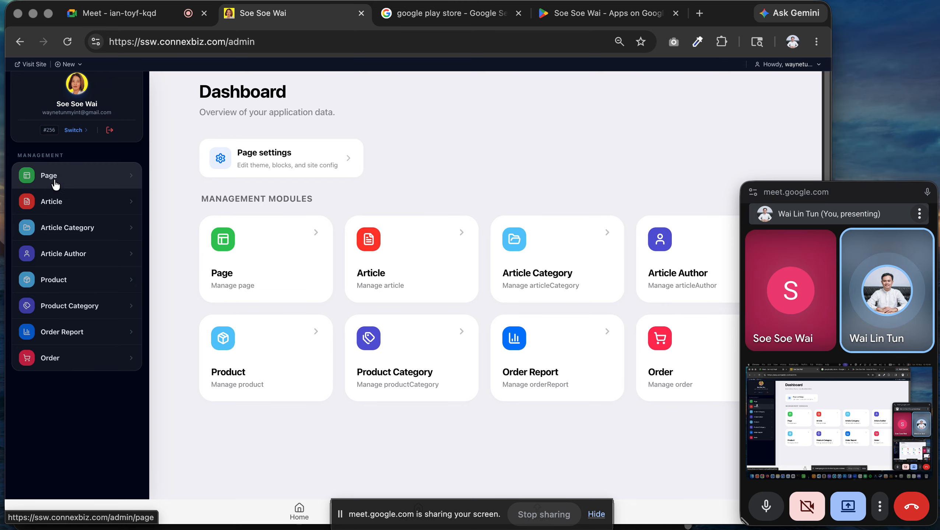
Paste the Soe Soe Wai Google Play listing URL into Page settings' Android App Store URL field.
left_click(64, 179)
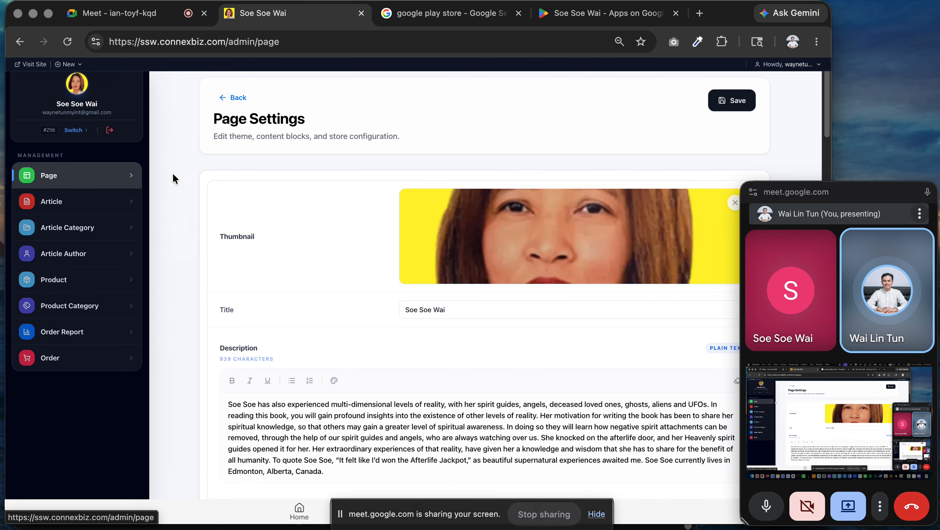
scroll(328, 216, "down", 5)
scroll(328, 223, "down", 12)
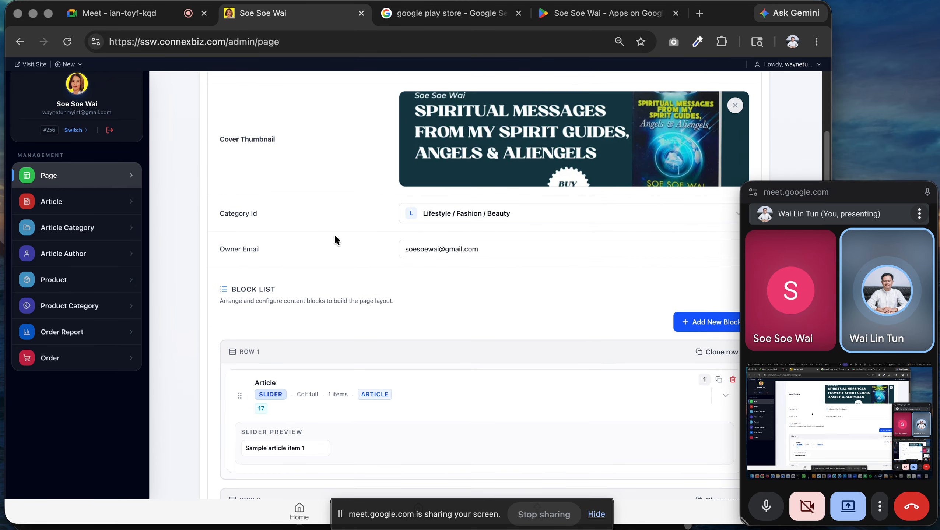
scroll(337, 242, "down", 8)
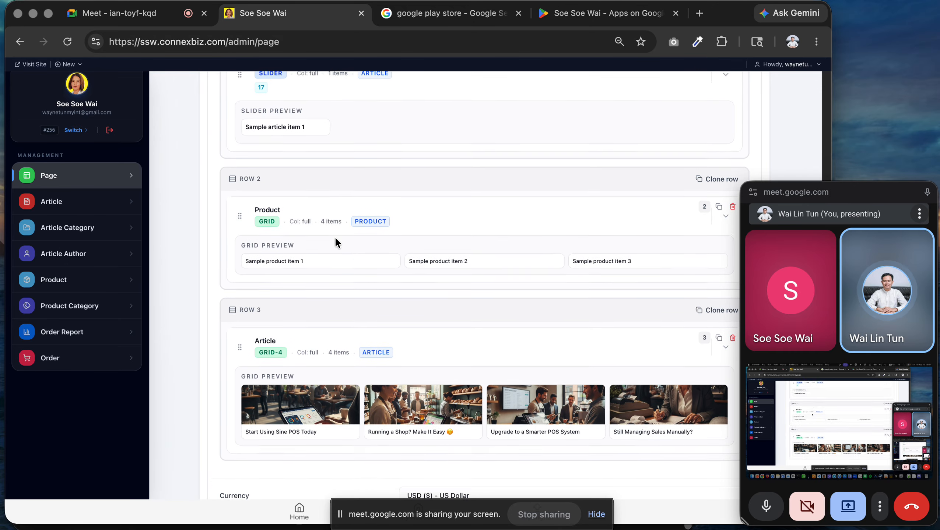
scroll(336, 238, "down", 20)
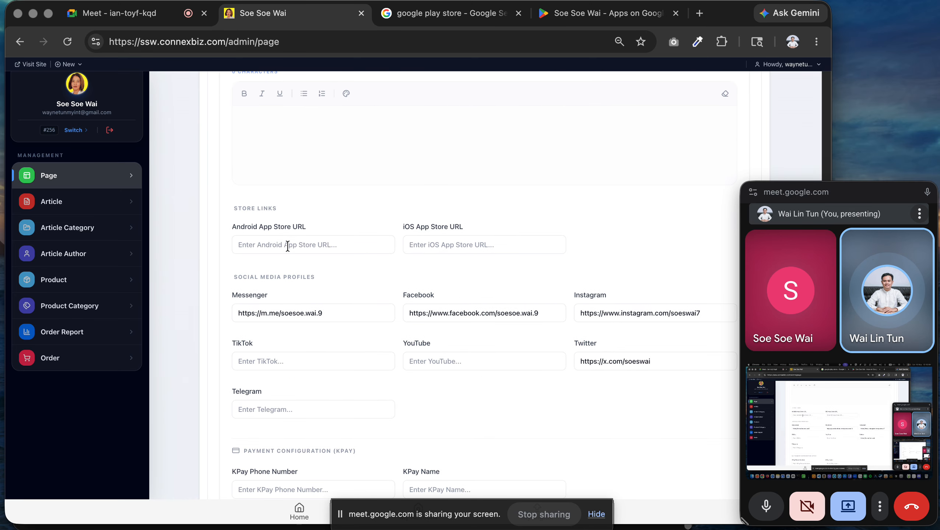
left_click(287, 246)
left_click(601, 13)
left_click(396, 40)
key("ctrl+c")
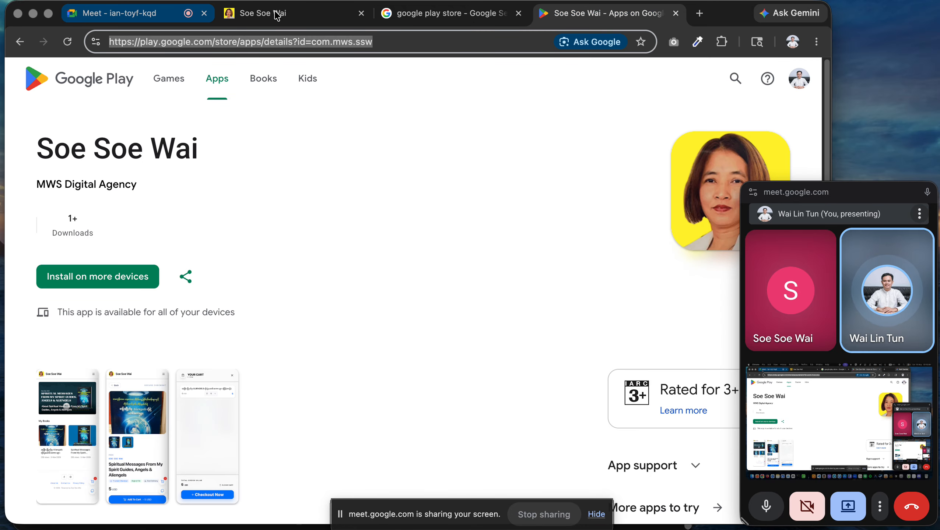
left_click(276, 13)
left_click(299, 253)
key("ctrl+v")
Save the page settings and dismiss the Get our app popup.
scroll(643, 165, "up", 20)
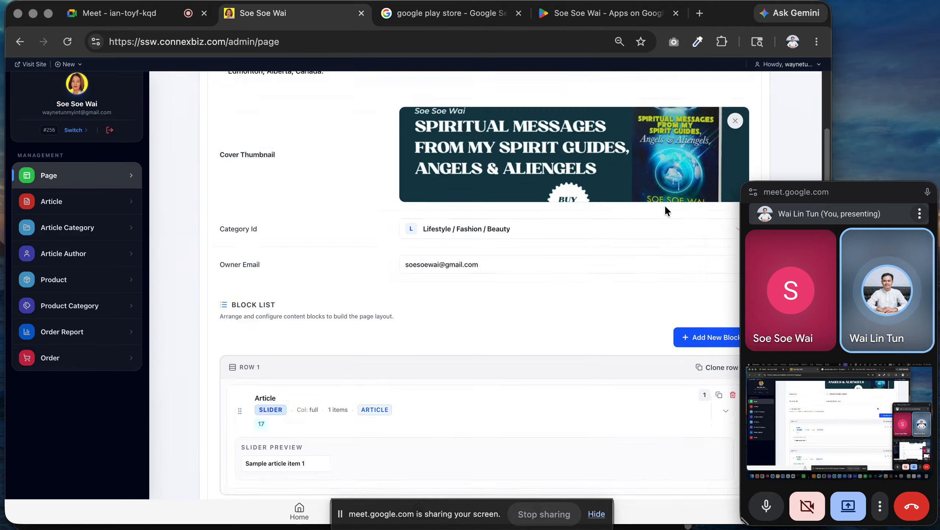
left_click(734, 110)
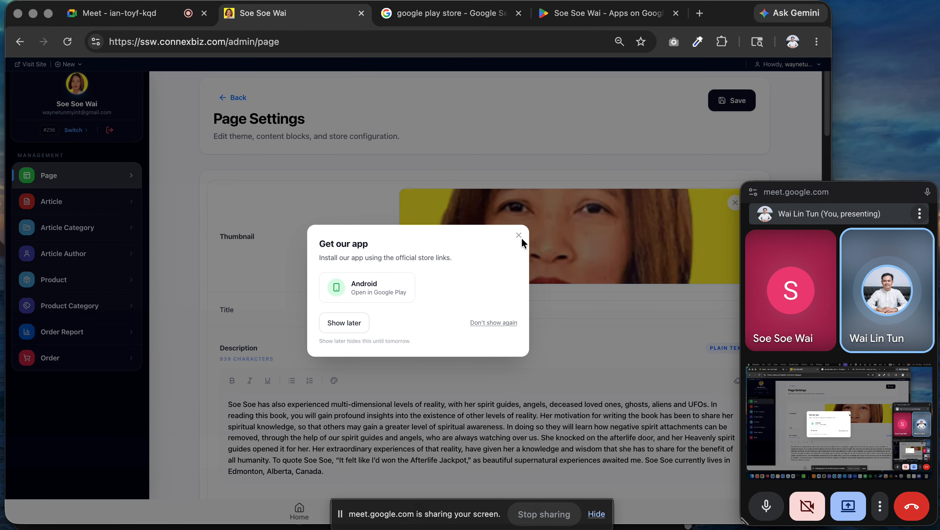
left_click(519, 236)
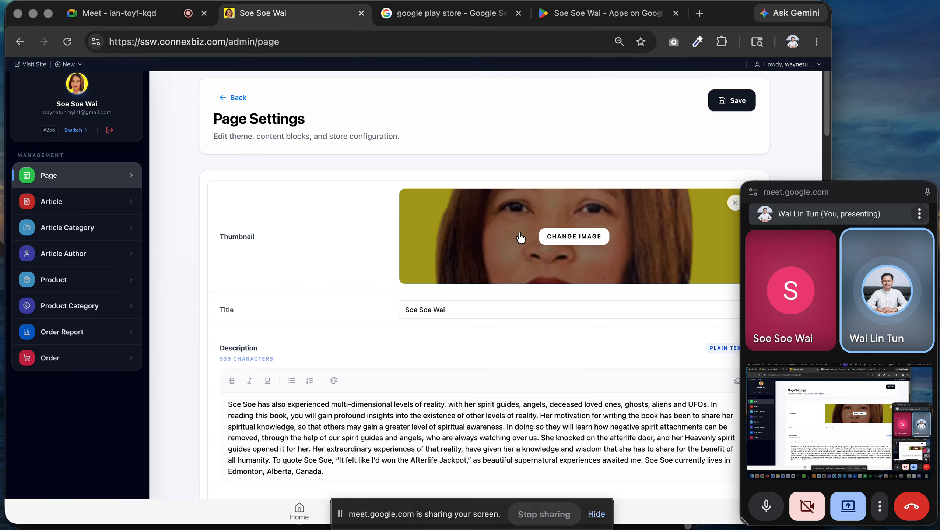
scroll(511, 372, "down", 20)
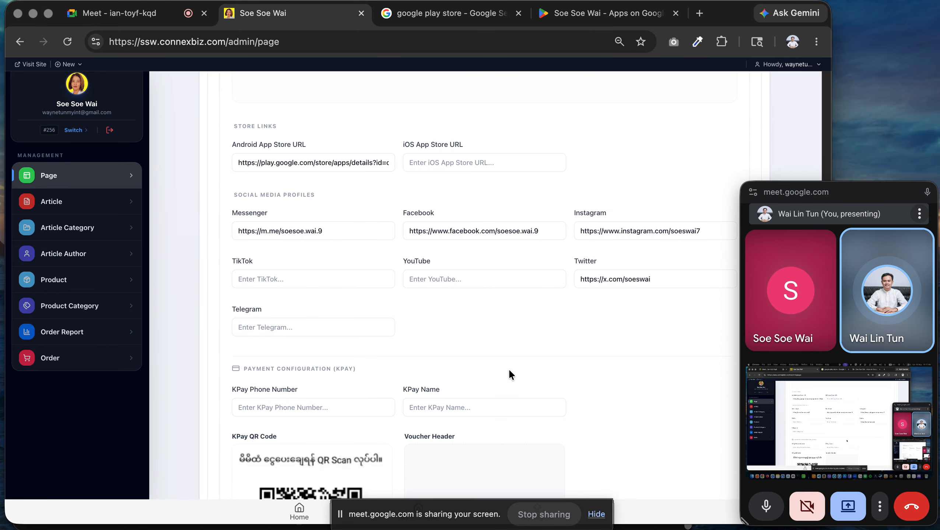
scroll(508, 374, "up", 5)
left_click(463, 163)
left_click(627, 167)
scroll(526, 219, "down", 5)
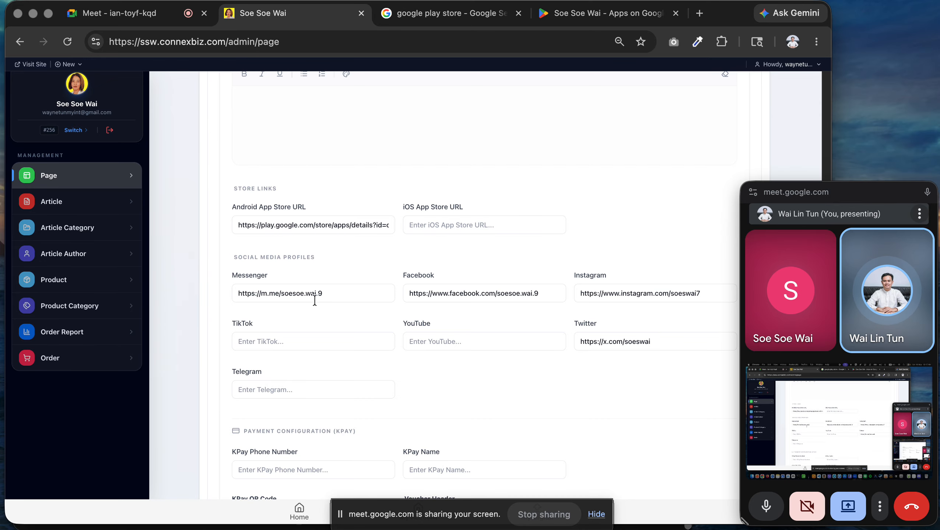
left_click_drag(344, 293, 221, 286)
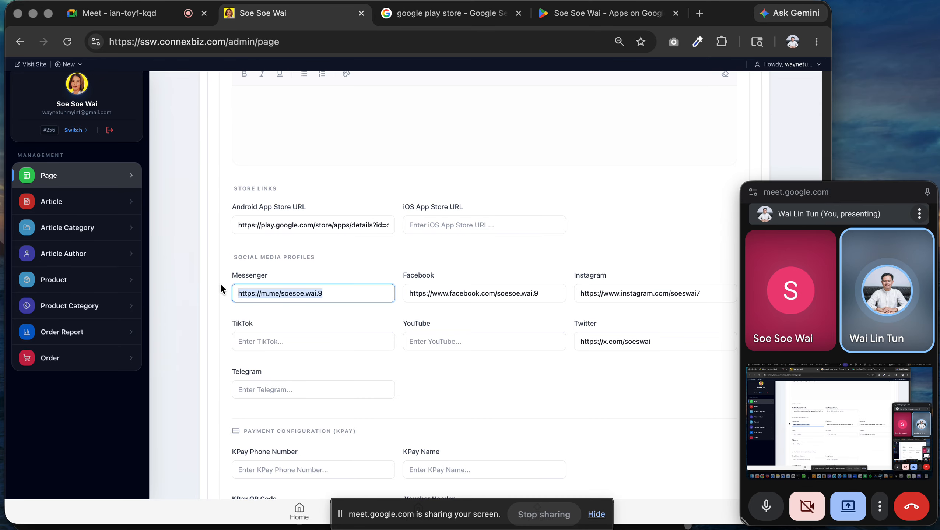
left_click(361, 294)
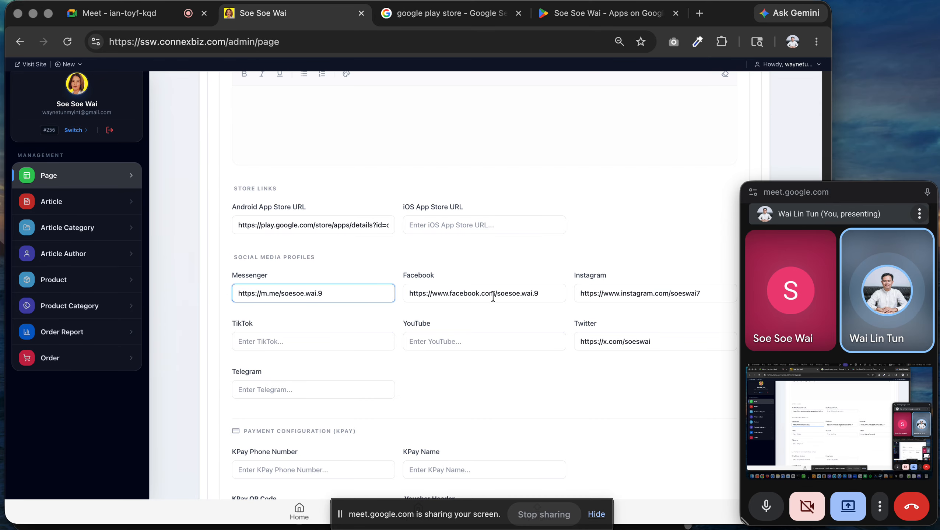
left_click_drag(548, 290, 380, 278)
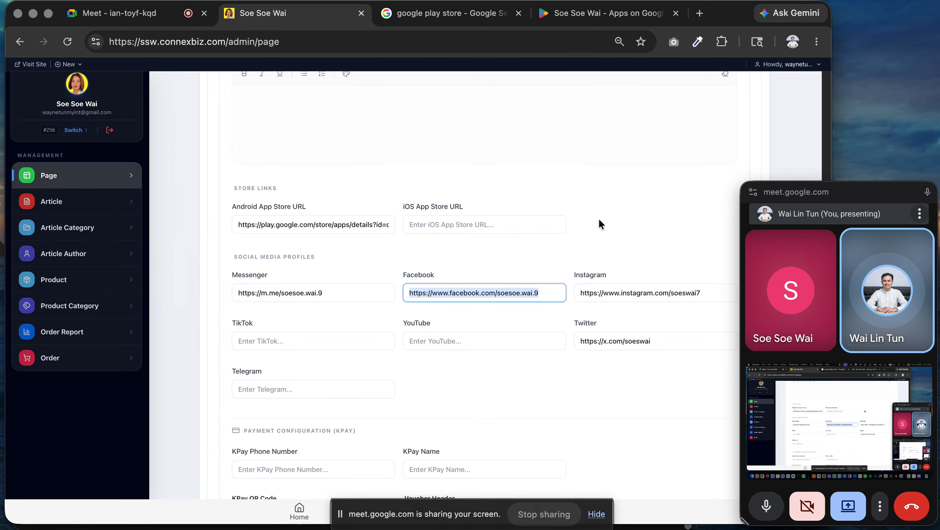
scroll(599, 218, "down", 2)
left_click_drag(702, 196, 556, 196)
left_click(596, 308)
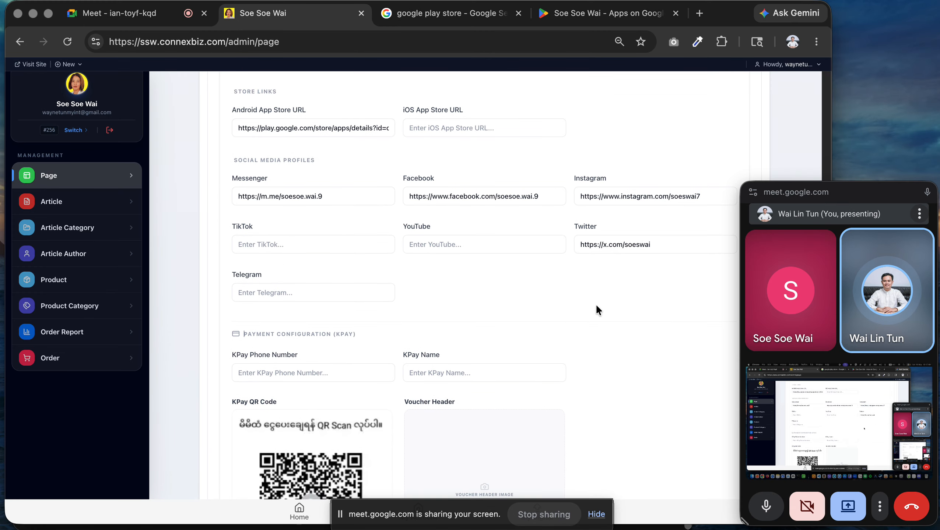
left_click_drag(651, 250, 524, 233)
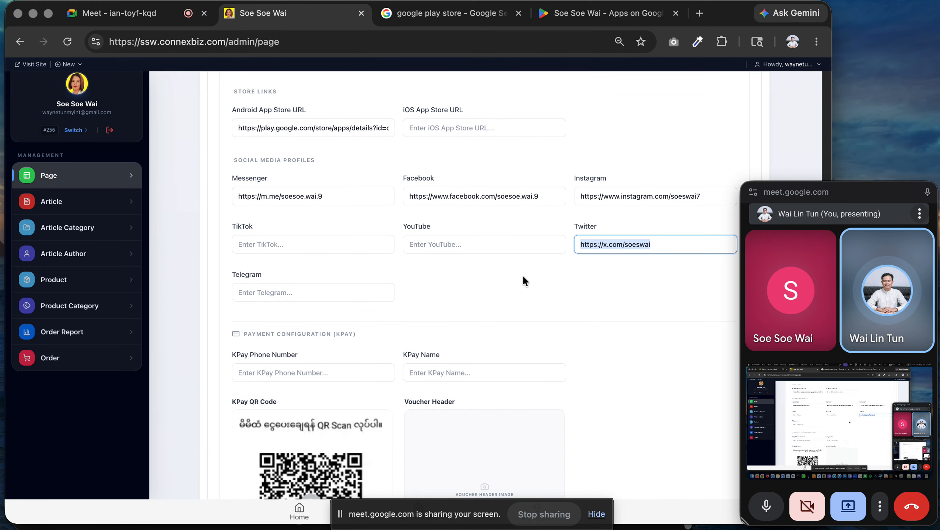
scroll(523, 275, "down", 2)
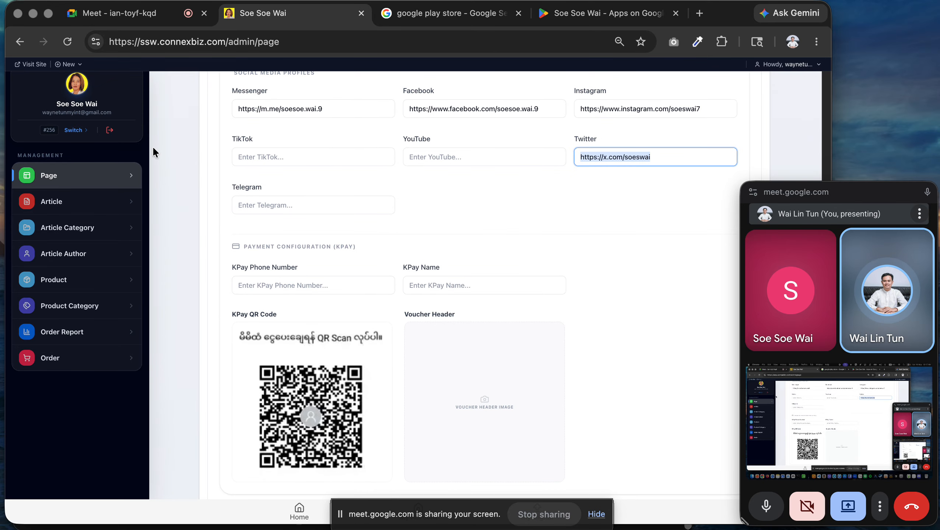
scroll(238, 211, "down", 3)
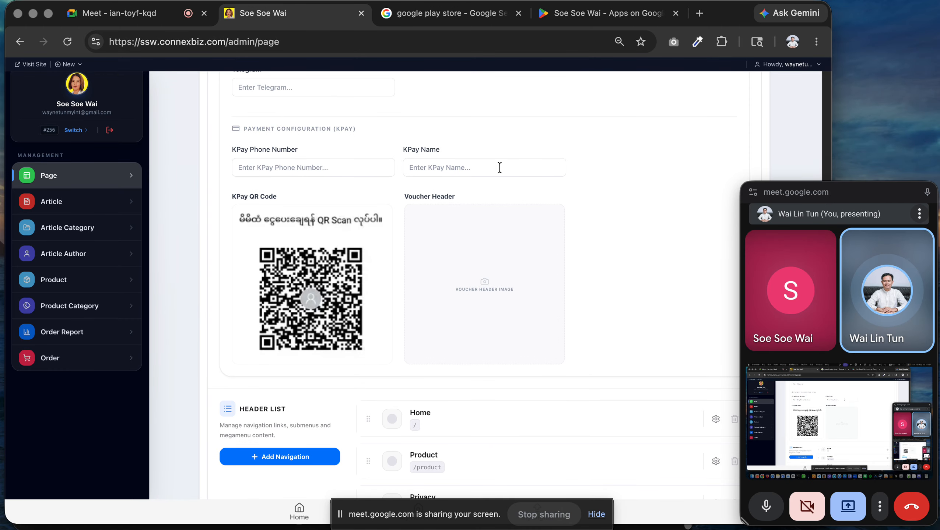
mouse_move(343, 288)
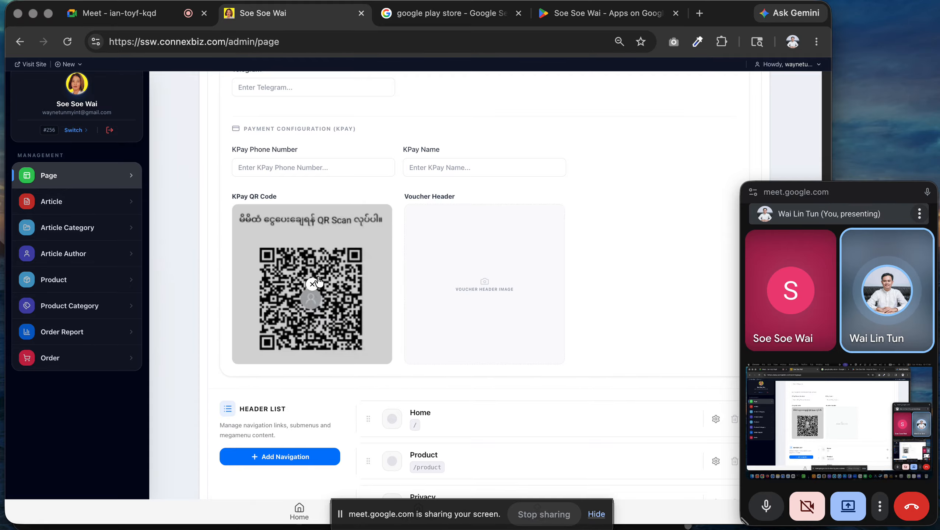
scroll(318, 292, "down", 3)
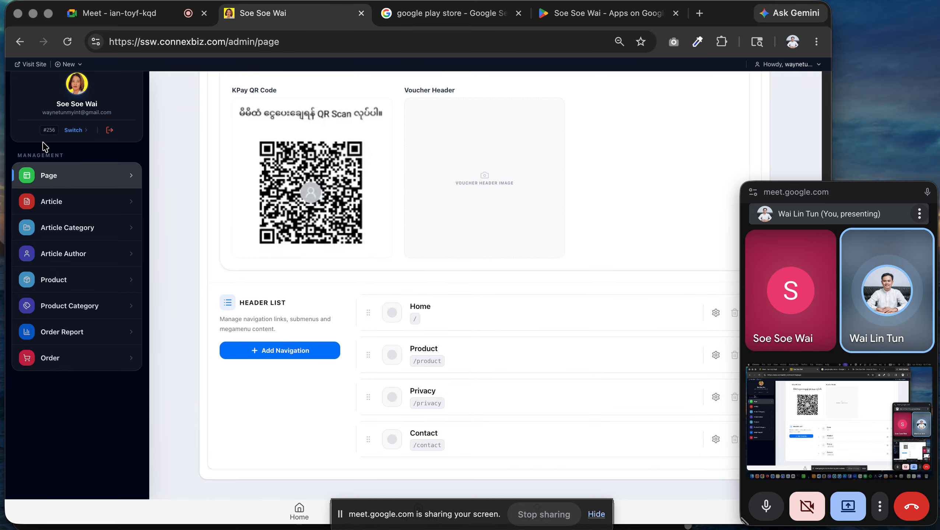
left_click(61, 176)
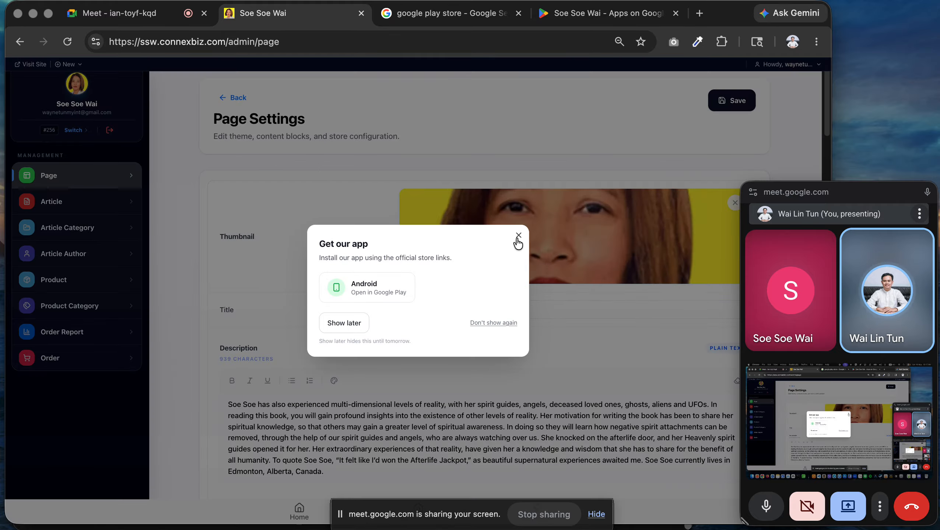
left_click(362, 327)
scroll(364, 260, "down", 15)
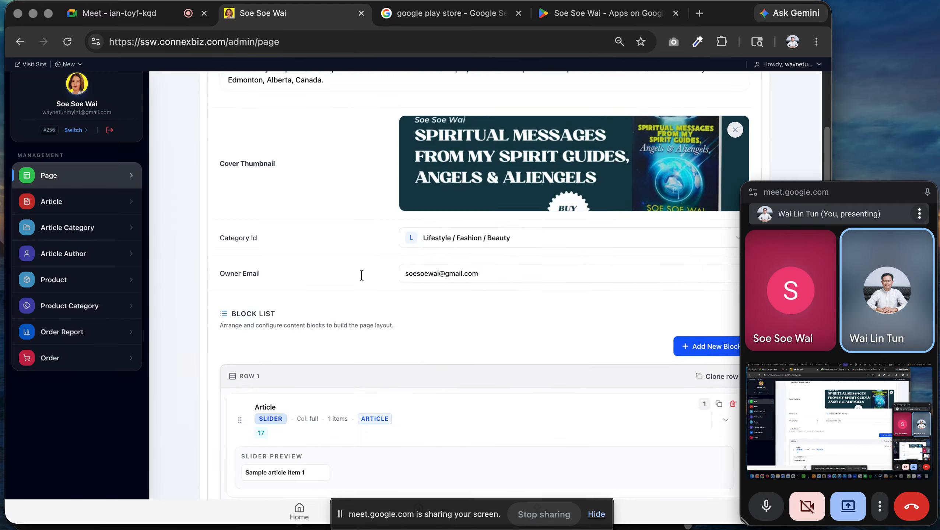
Go to the Articles list and start a new article.
left_click(95, 204)
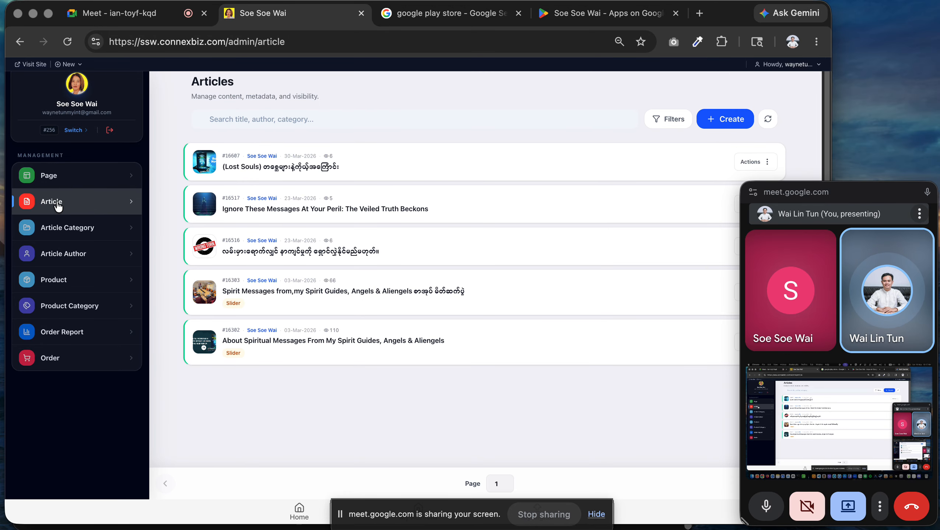
left_click(737, 119)
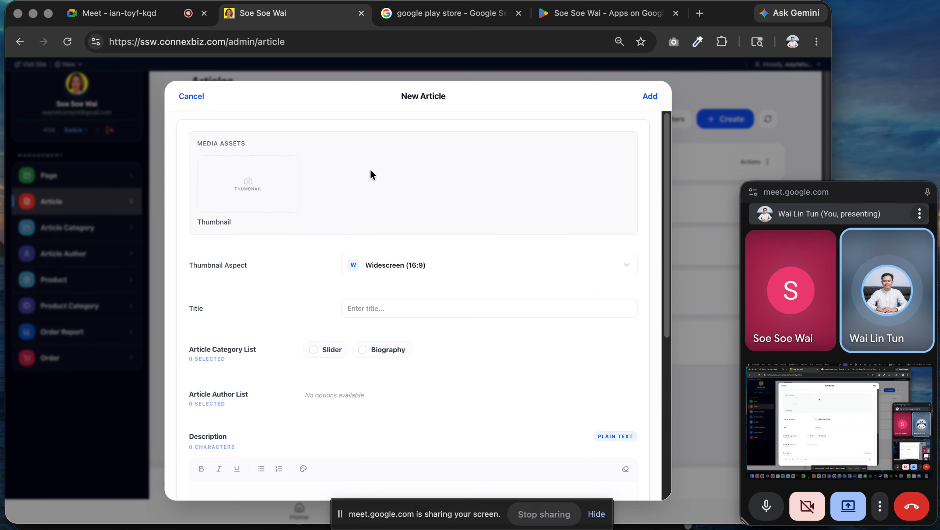
scroll(396, 241, "down", 3)
scroll(427, 260, "down", 4)
scroll(430, 266, "up", 6)
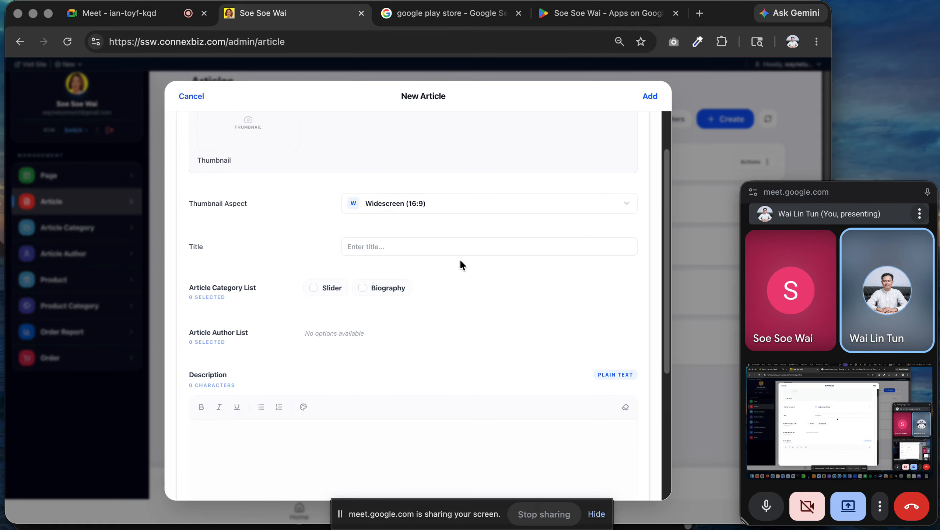
scroll(326, 196, "up", 2)
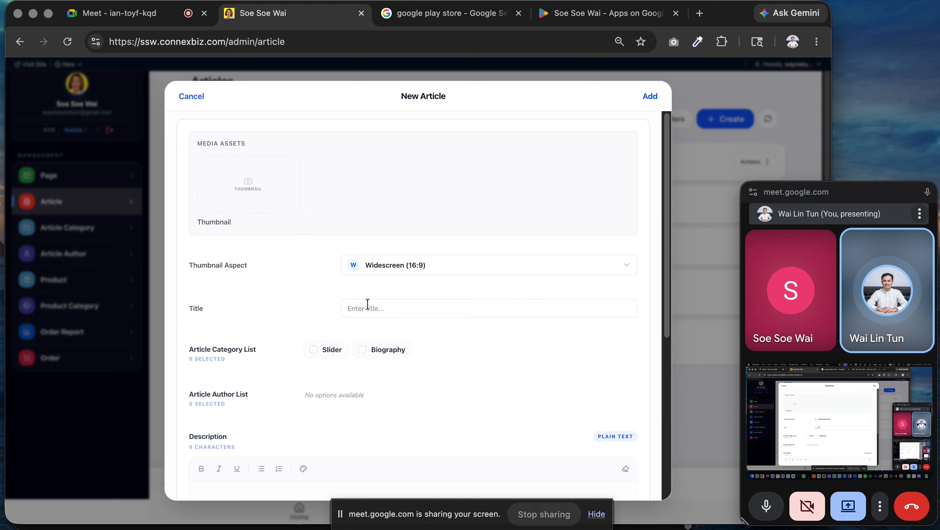
scroll(371, 353, "down", 7)
left_click(291, 306)
scroll(353, 294, "up", 3)
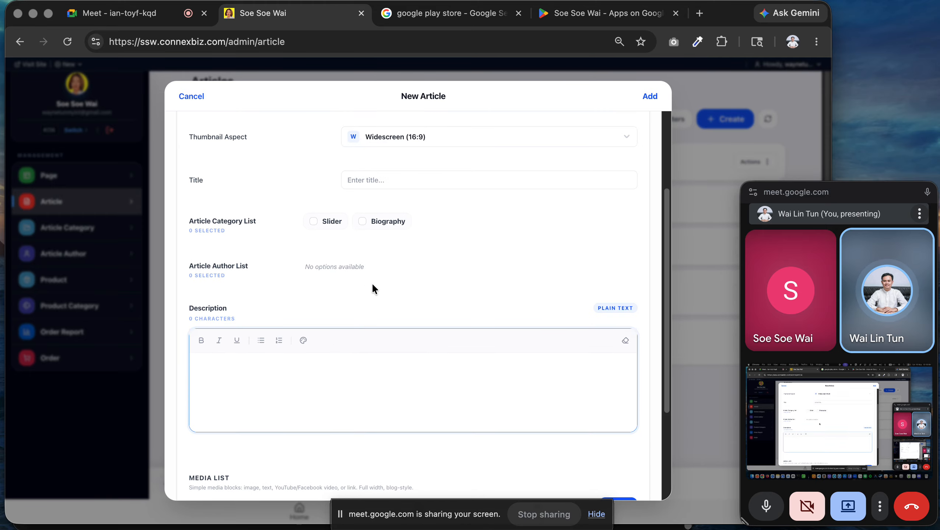
scroll(380, 275, "up", 1)
Enter the title 'Sample Article 01' and description 'Sample Description 01'.
left_click(417, 204)
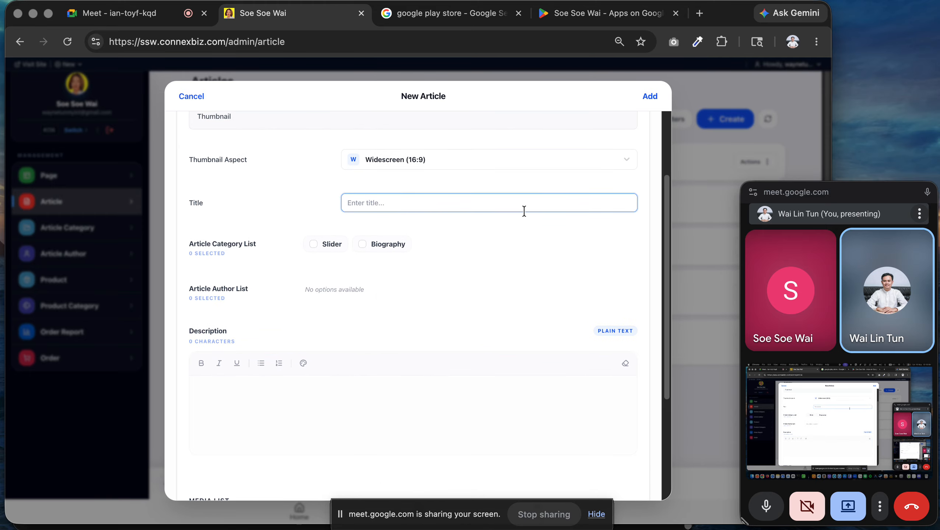
type("Sample Article 01")
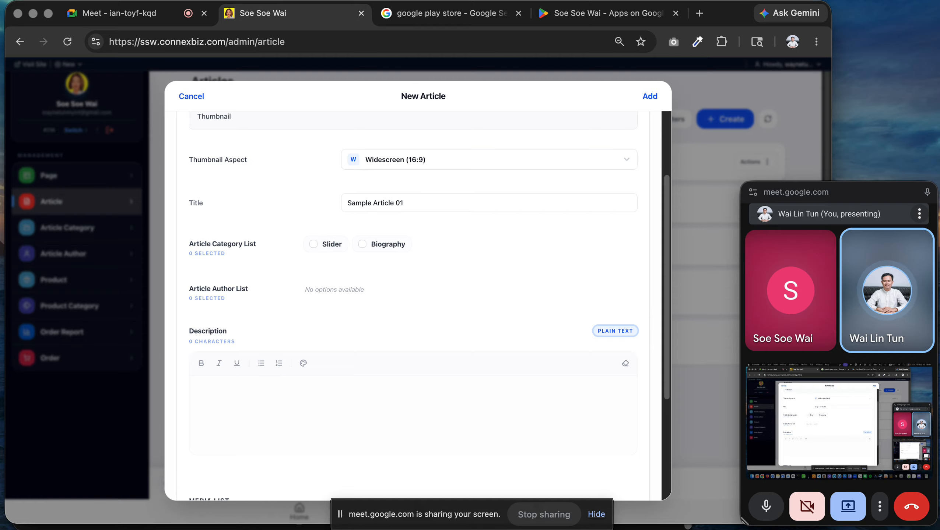
left_click(426, 397)
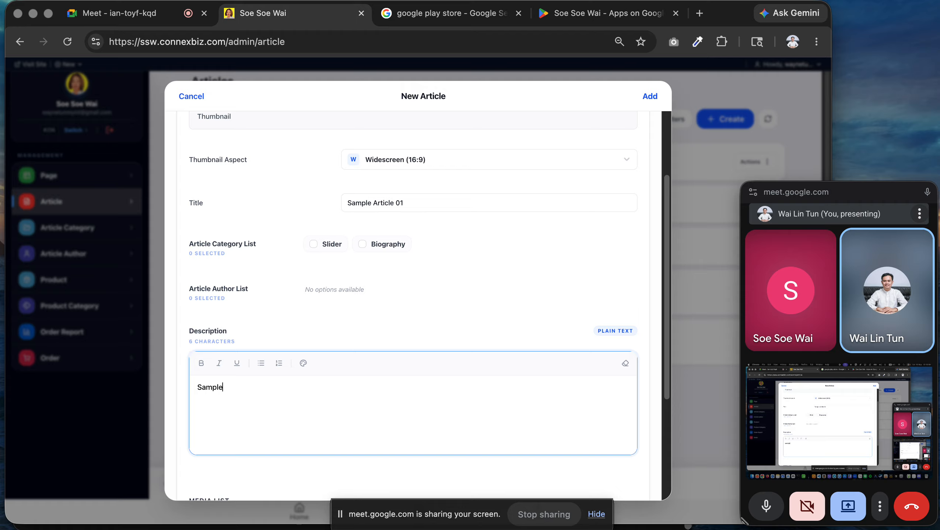
type("Sample Description 01")
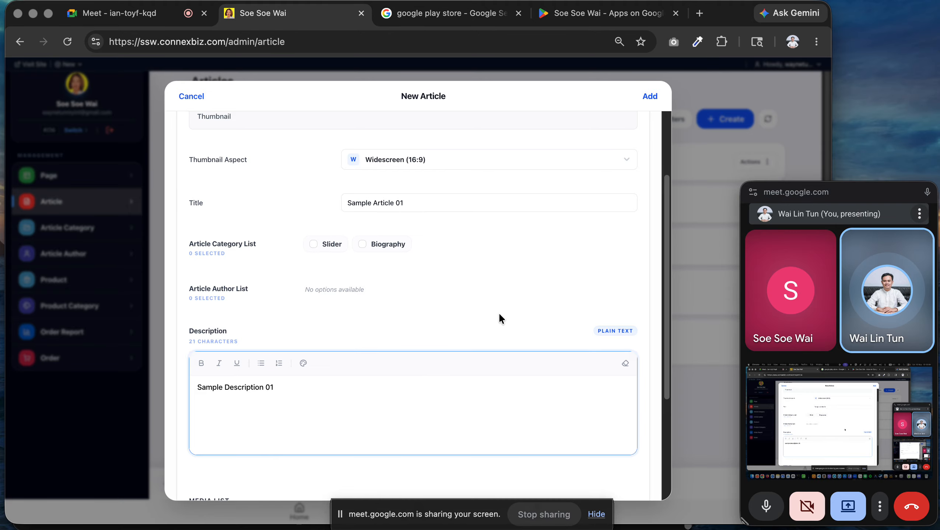
Tag the article with the Slider and Biography categories.
scroll(445, 297, "down", 2)
left_click(328, 224)
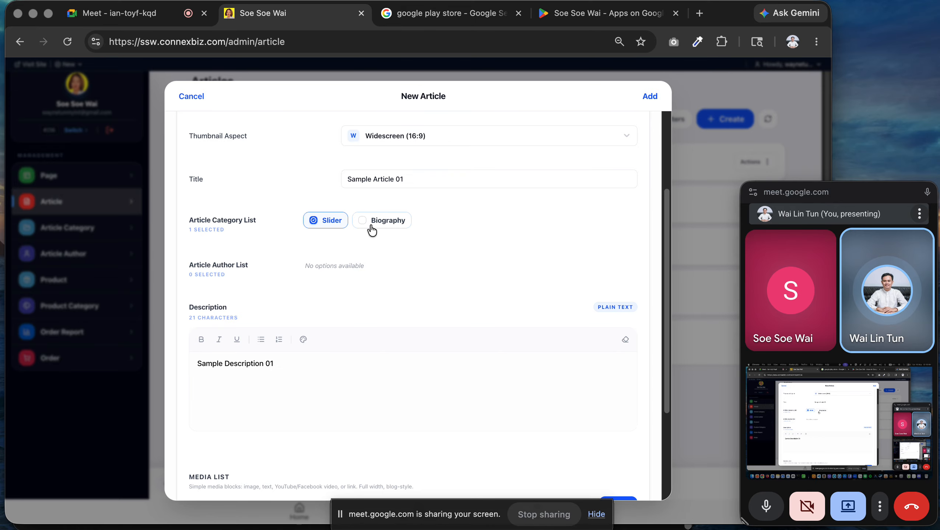
left_click(371, 225)
scroll(569, 262, "down", 5)
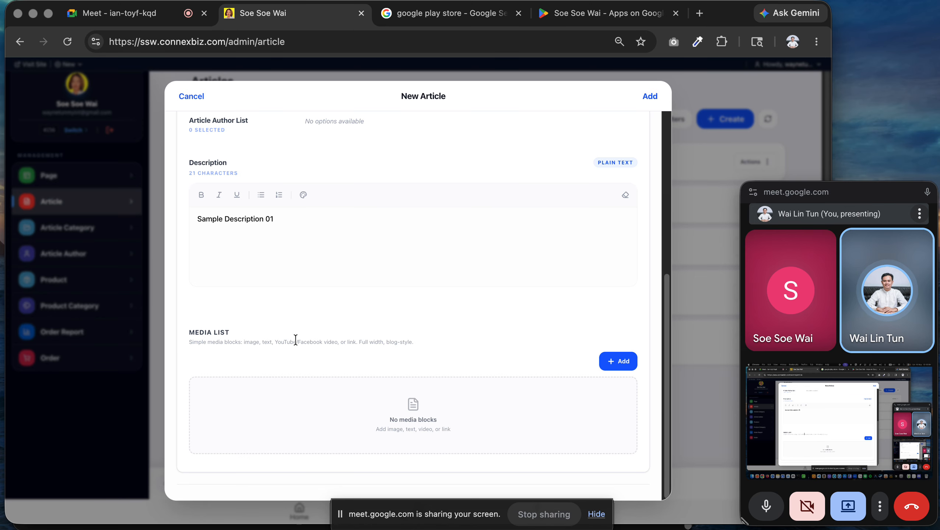
scroll(468, 299, "up", 5)
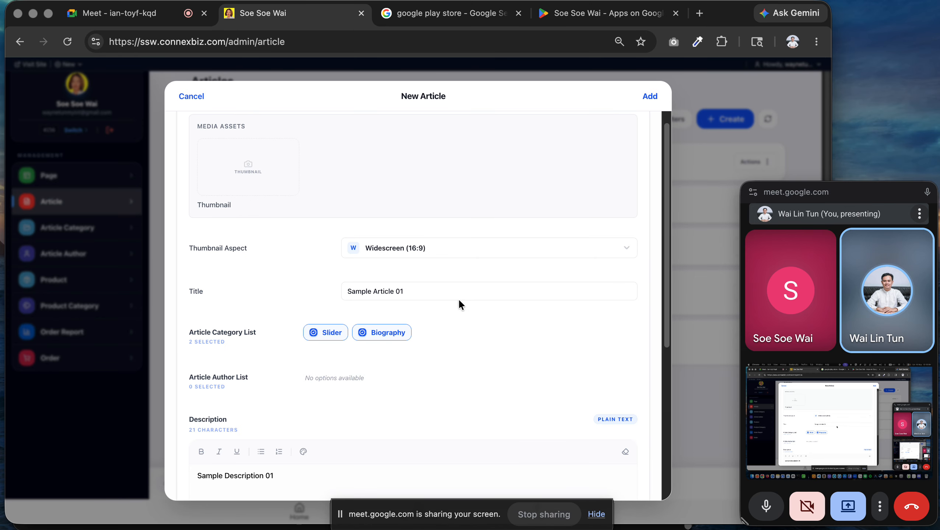
Set the article thumbnail to the PNG image from Downloads, cropped to a square.
left_click(234, 194)
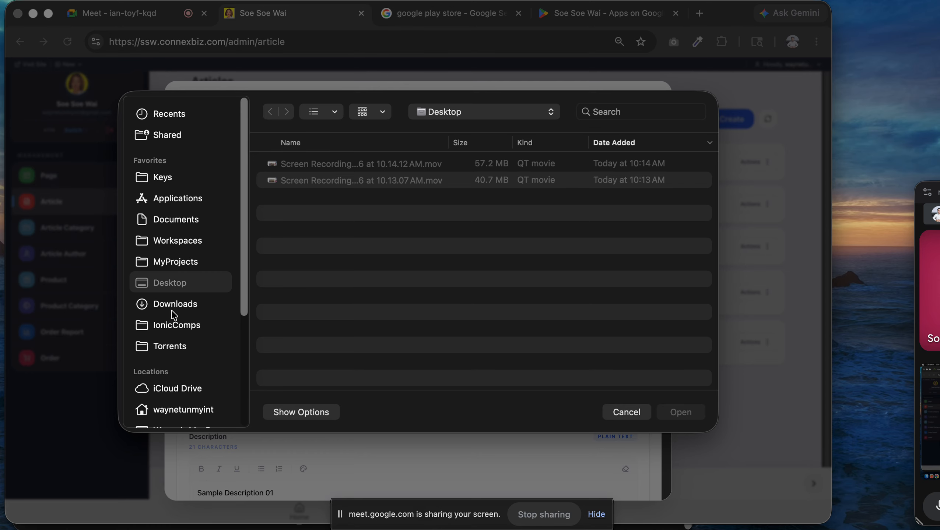
left_click(179, 302)
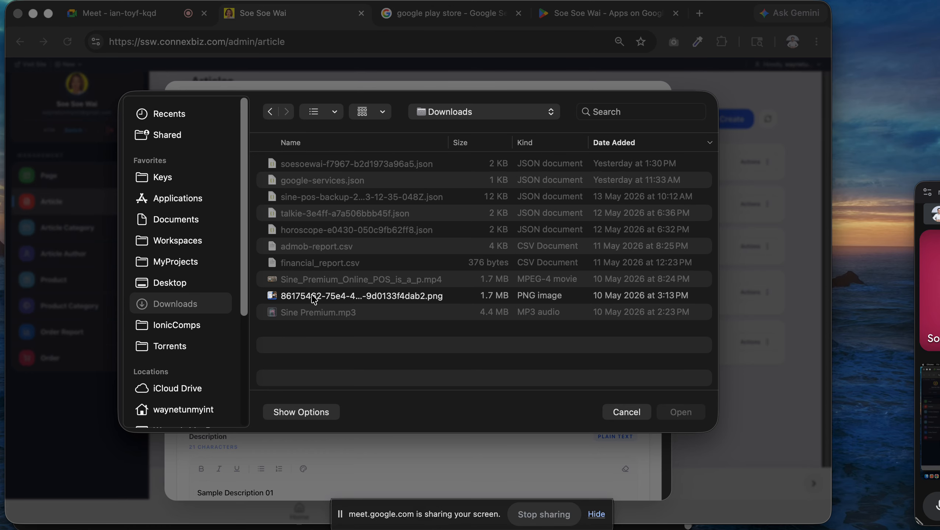
double_click(314, 297)
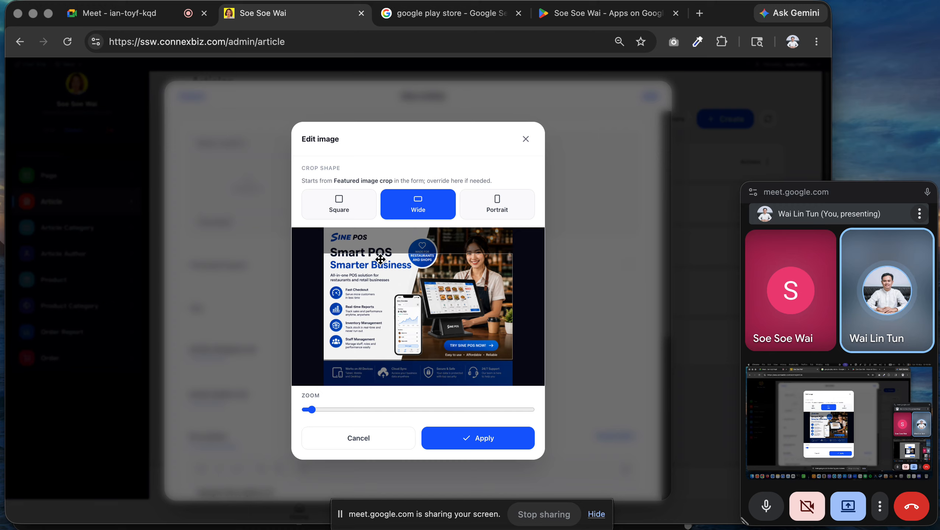
left_click_drag(406, 287, 404, 317)
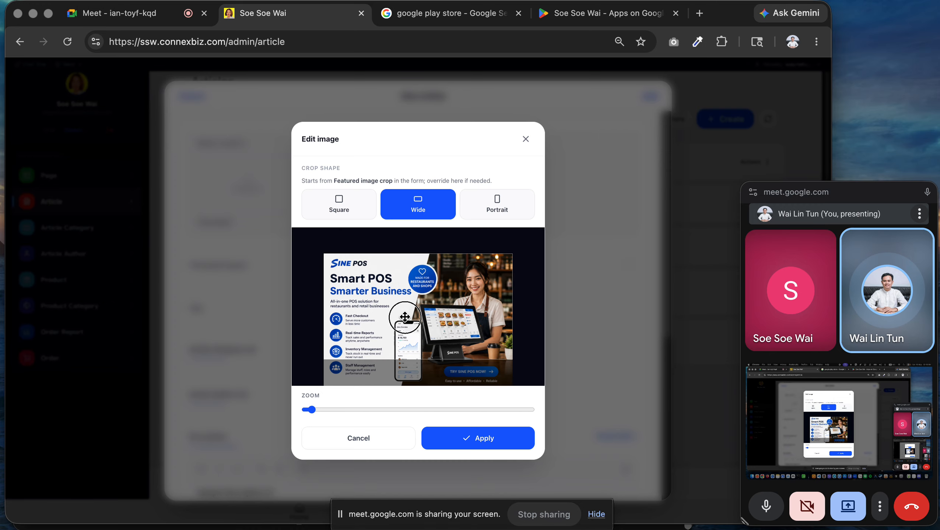
left_click(338, 204)
left_click(504, 207)
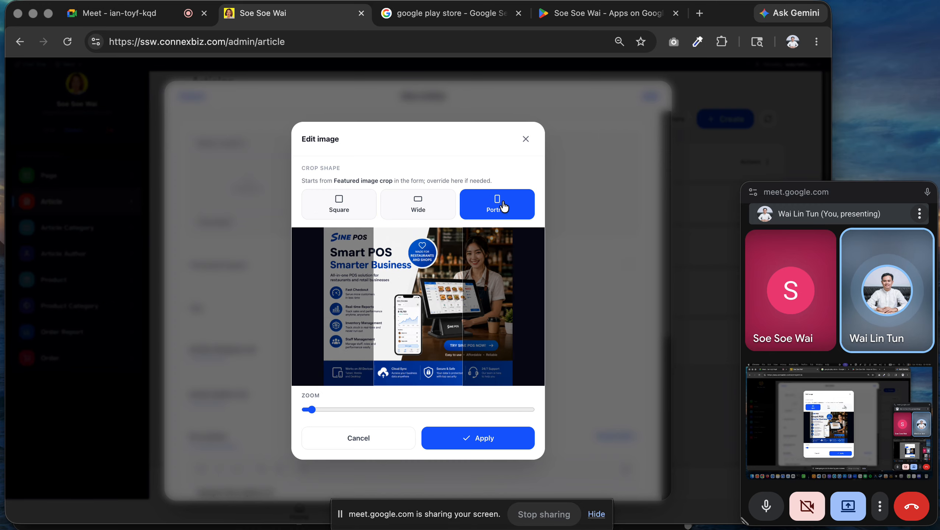
left_click_drag(421, 296, 448, 294)
left_click(499, 443)
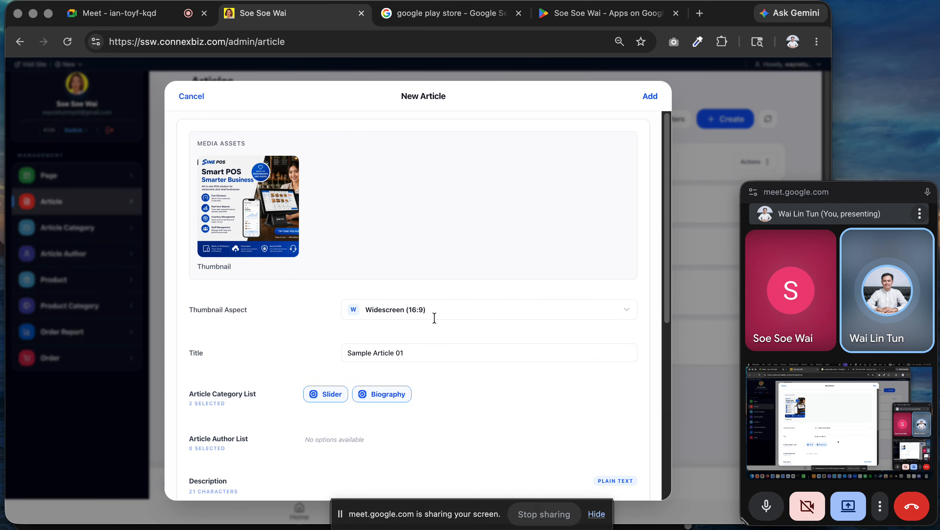
Save the new article with Add.
scroll(396, 395, "down", 8)
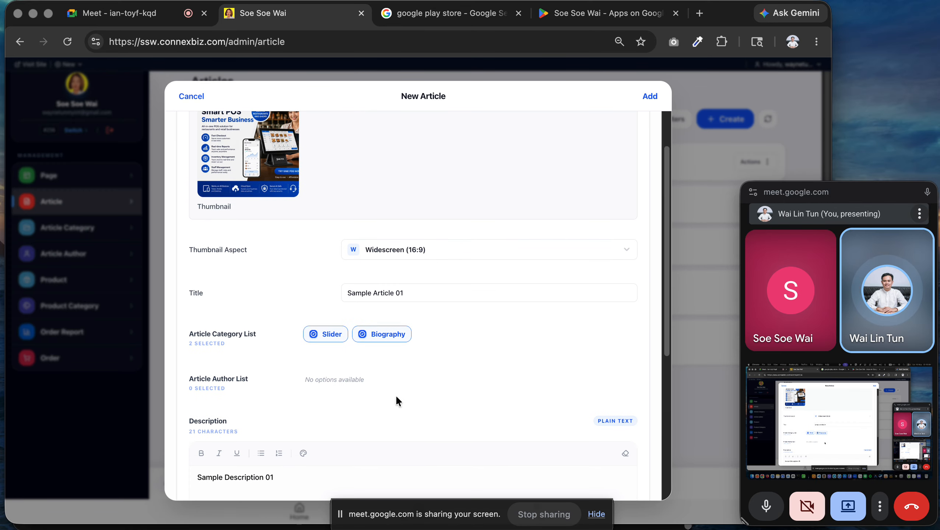
scroll(558, 299, "down", 1)
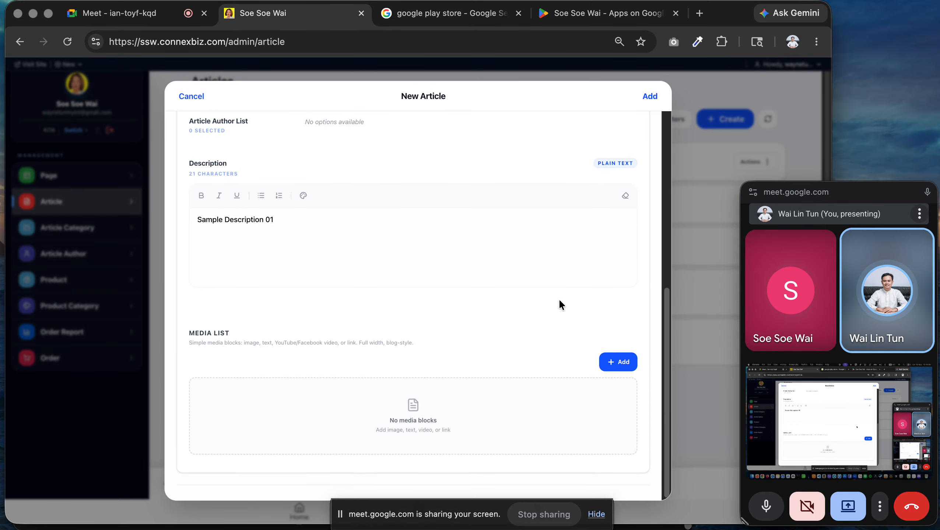
left_click(649, 95)
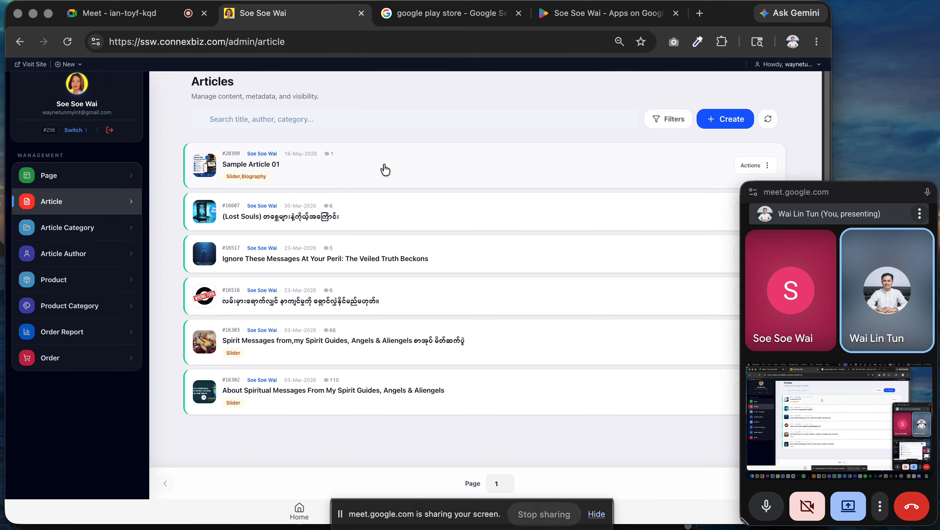
Dismiss the stray page-options popup and go to the Article Category list.
right_click(39, 65)
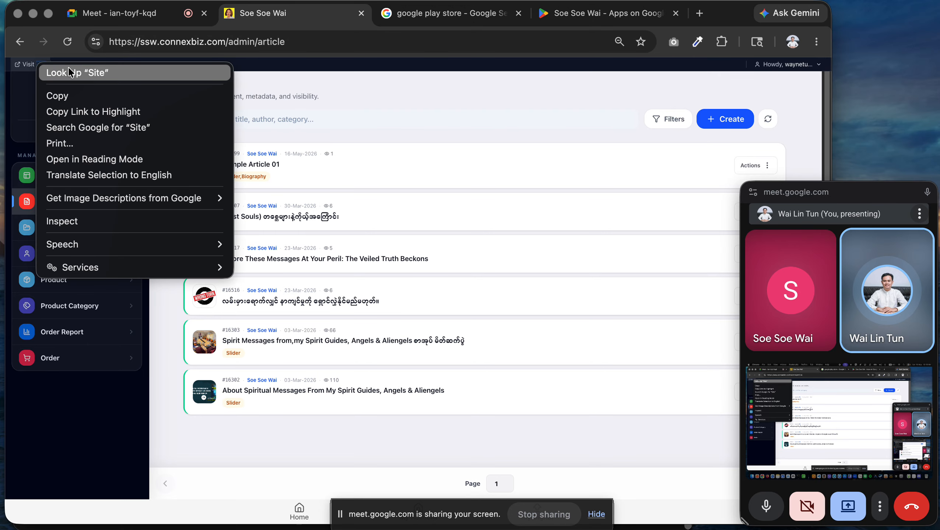
left_click(230, 97)
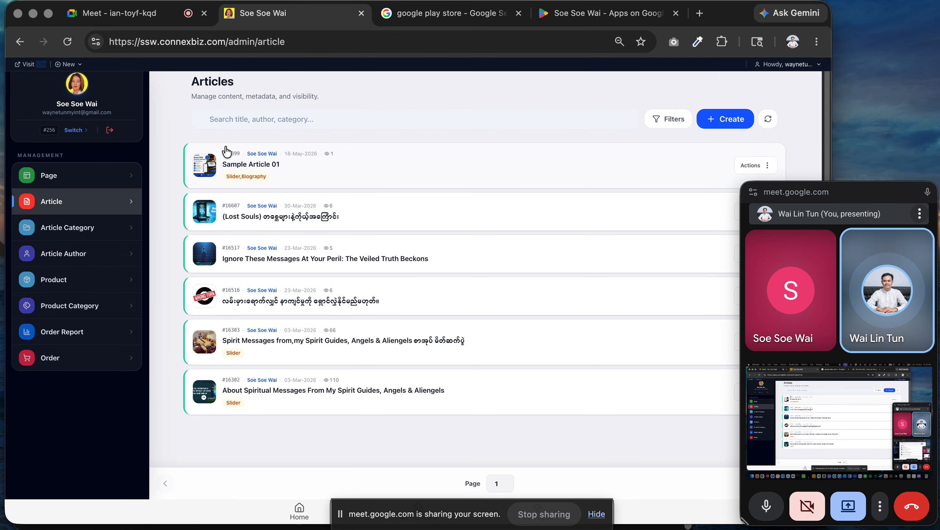
scroll(339, 195, "down", 1)
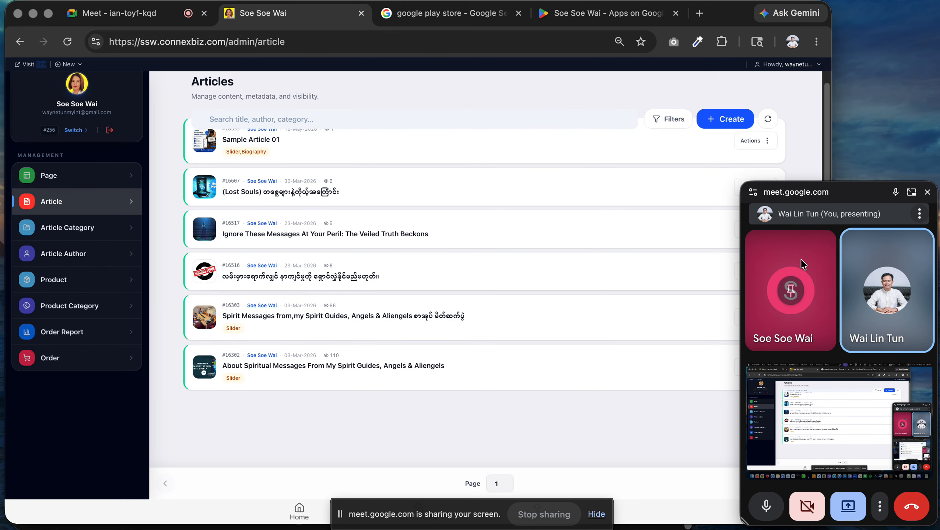
left_click(43, 233)
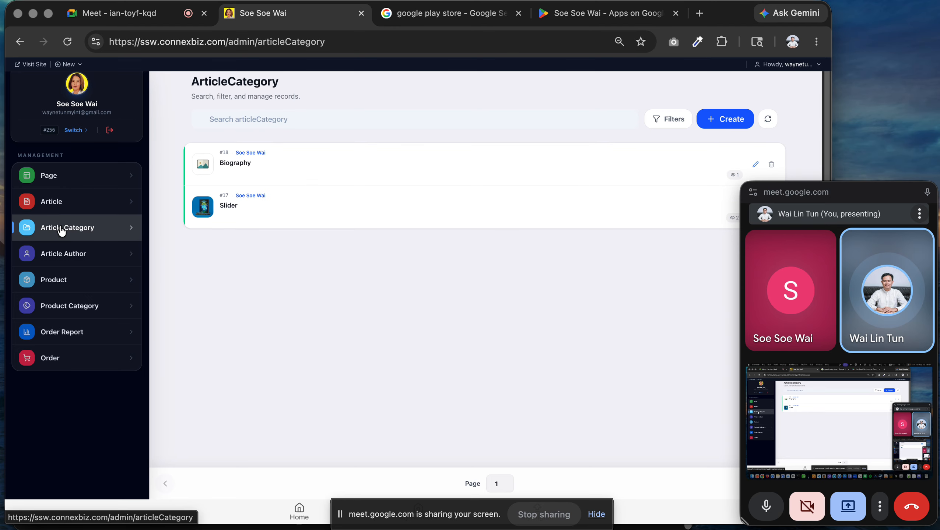
Create article category #57 with a Burmese title, fixing typing mistakes, and save it.
left_click(727, 126)
left_click(363, 276)
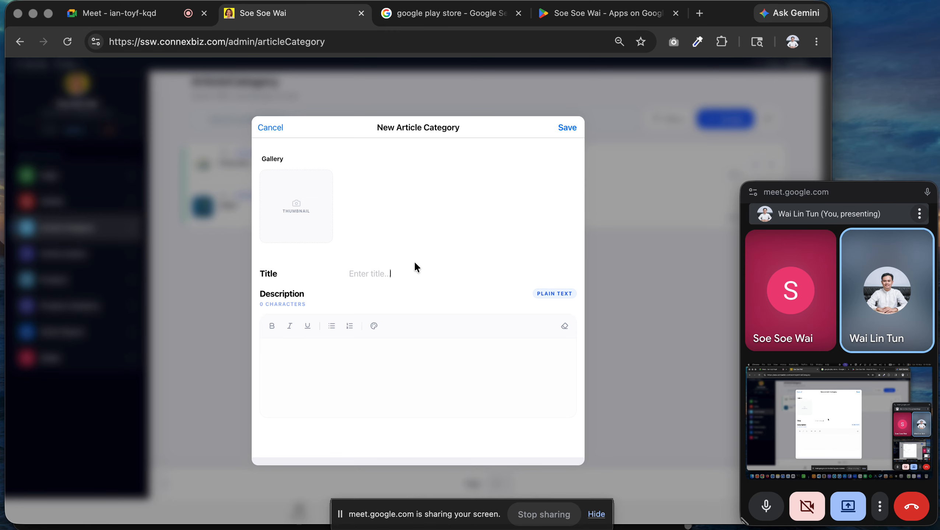
type("pm")
key("BackSpace")
key("BackSpace")
type("pm")
key("BackSpace")
key("BackSpace")
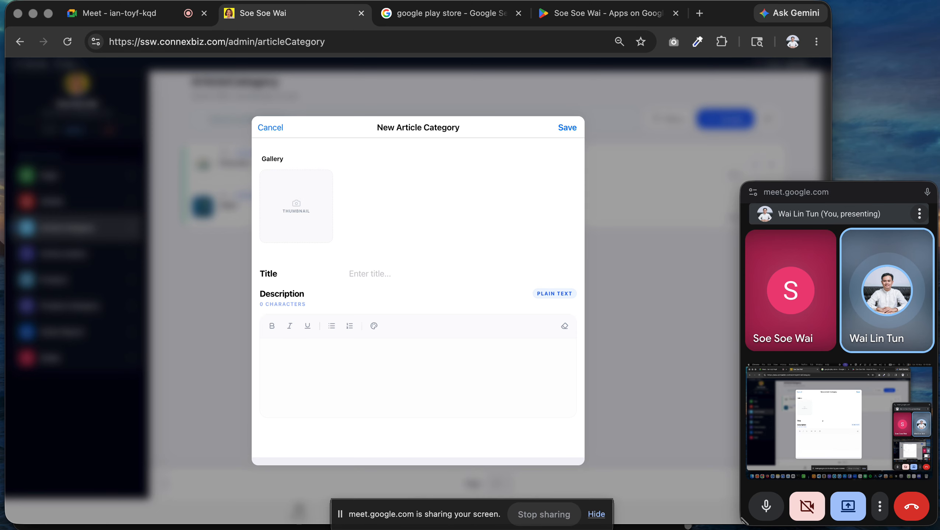
type("pm")
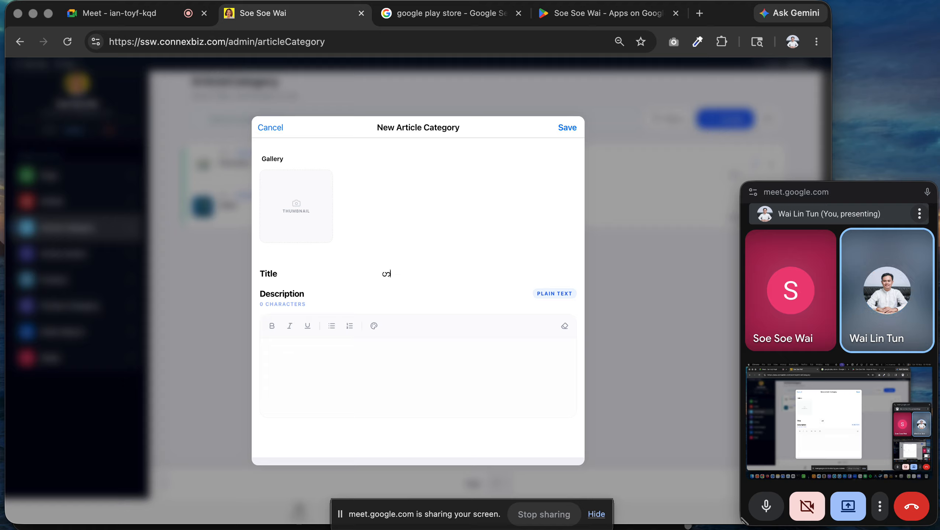
key("BackSpace")
key("BackSpace")
type("pm")
key("BackSpace")
key("BackSpace")
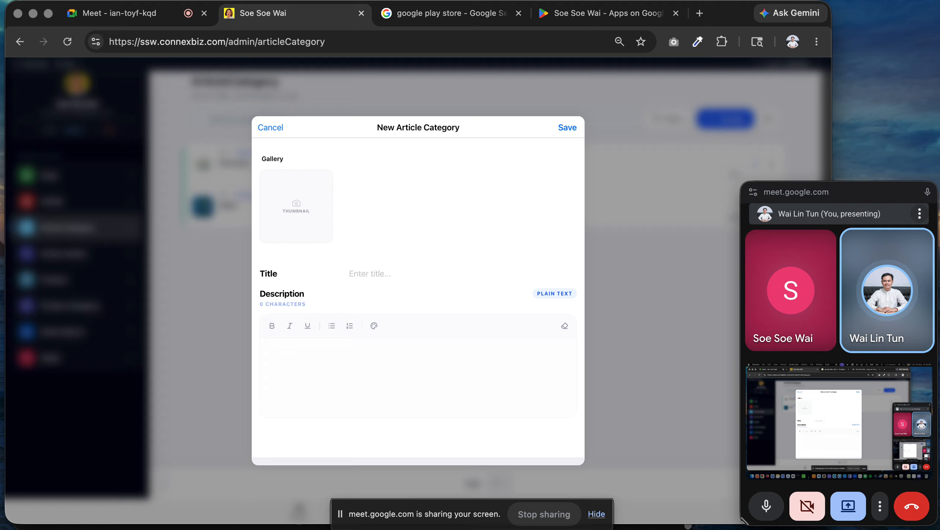
type("pm")
type("ေဟောပ")
key("BackSpace")
key("BackSpace")
key("BackSpace")
key("BackSpace")
type("ဟာောပြောပွဲ")
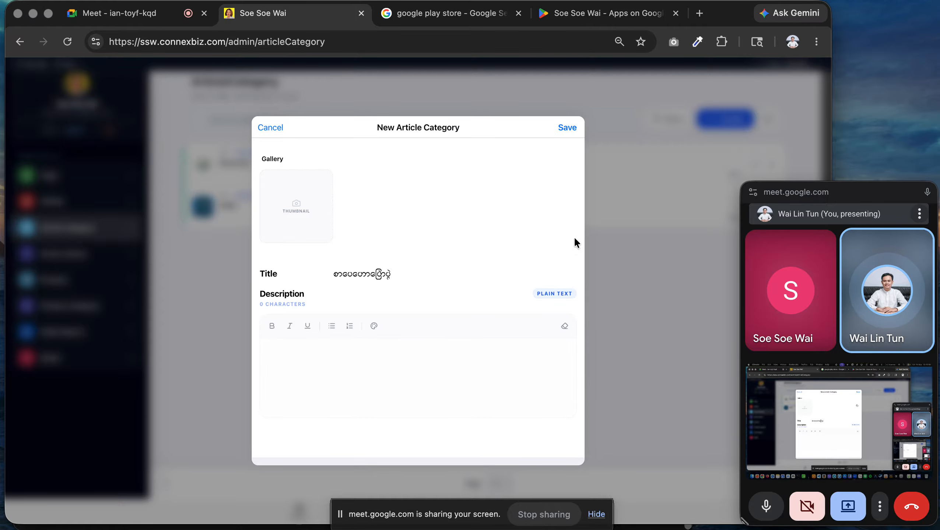
left_click(567, 127)
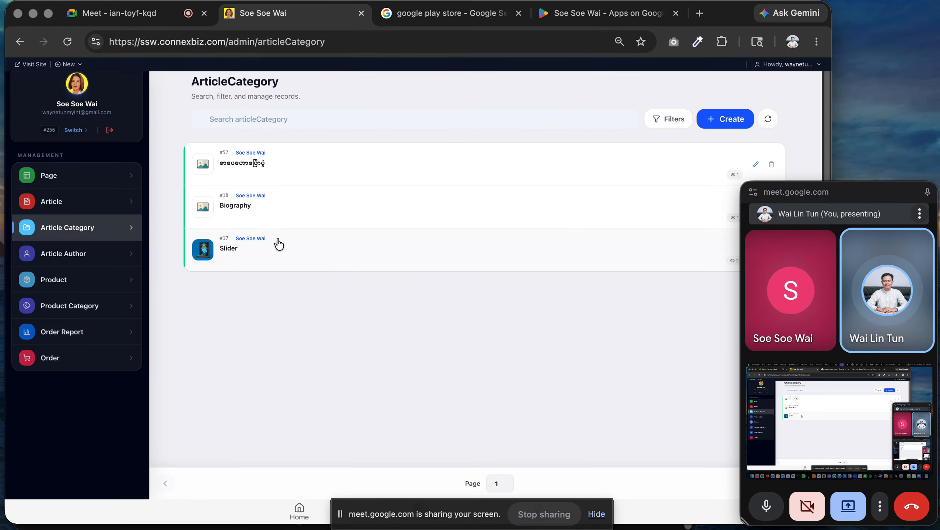
Check a new article's category options, cancel without saving, then go to Article Author.
left_click(40, 204)
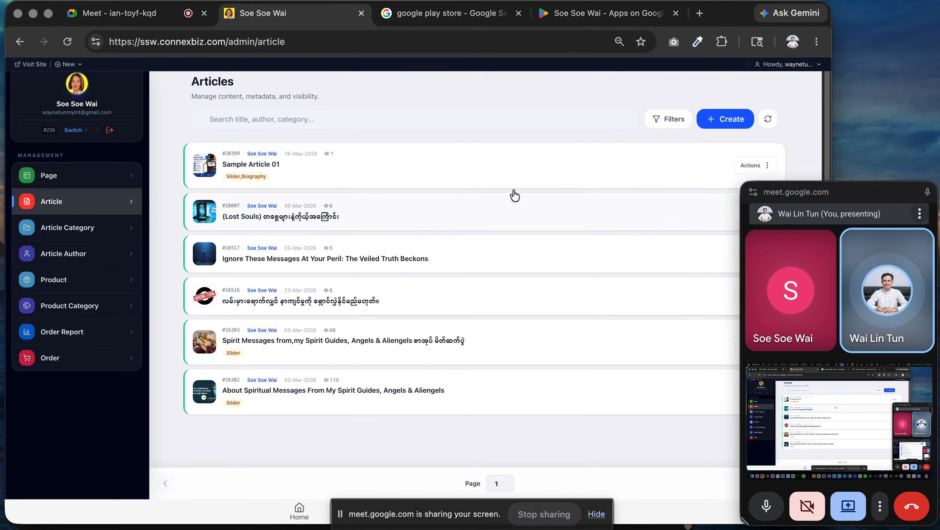
left_click(715, 119)
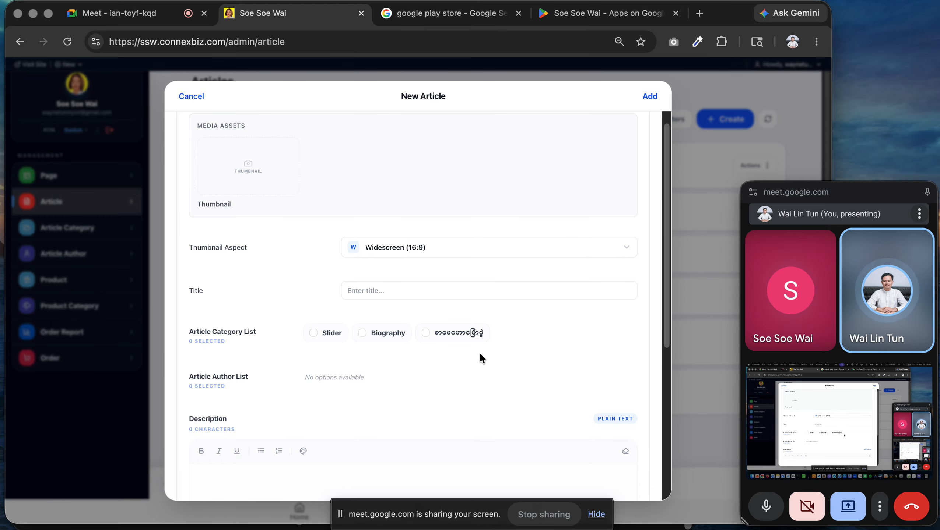
left_click(193, 96)
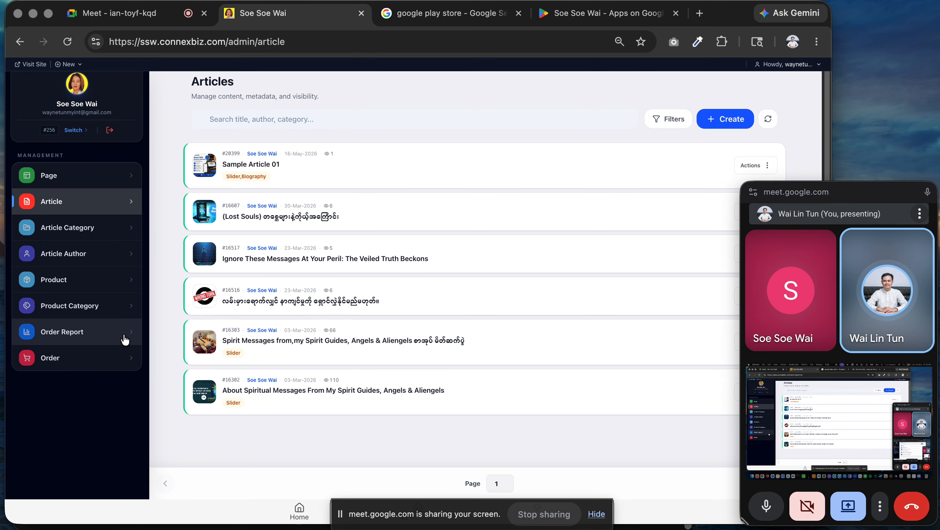
left_click(74, 262)
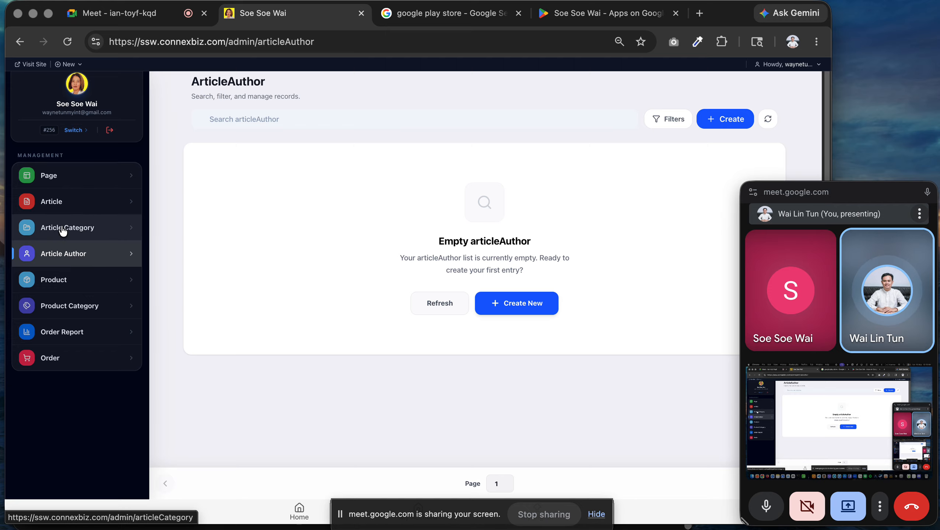
Look over the Product list, then bring up the Order Report sales summary.
left_click(58, 280)
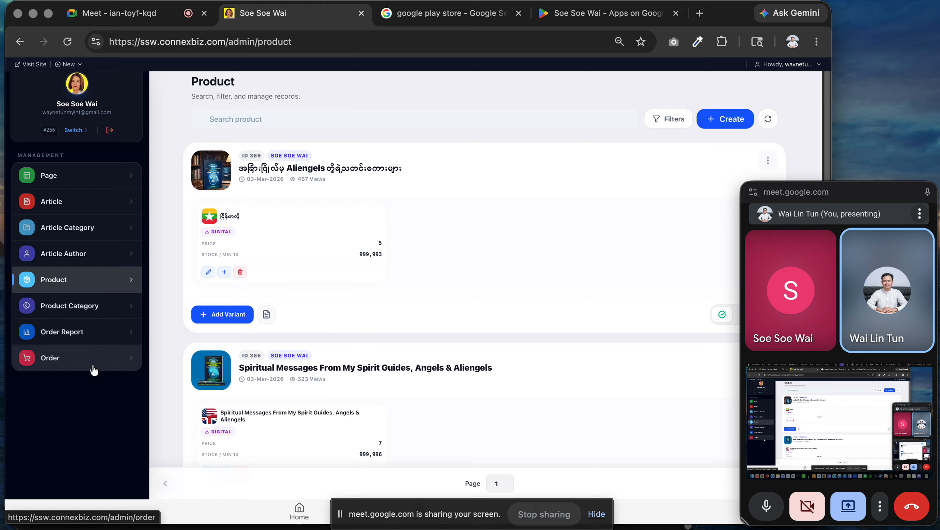
left_click(91, 340)
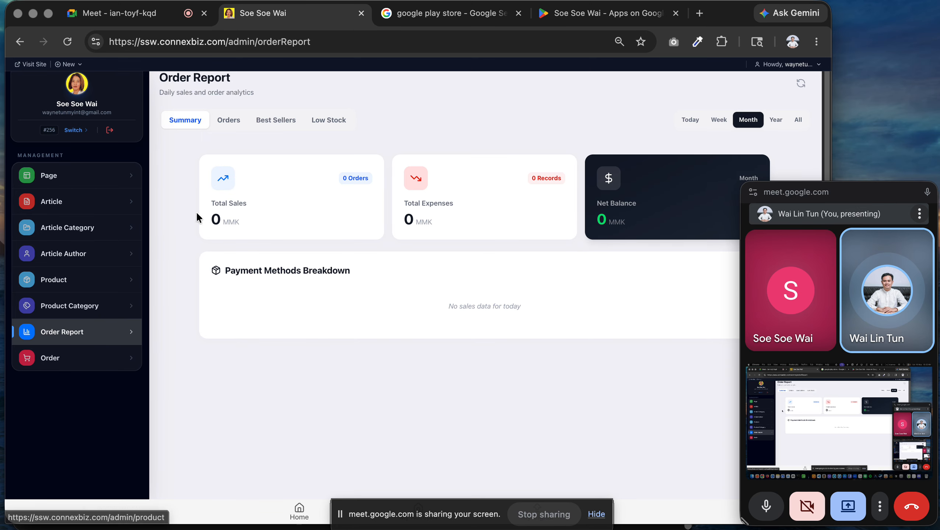
Compare report totals for All, Today, Week, Month and Year, ending on All.
left_click(797, 120)
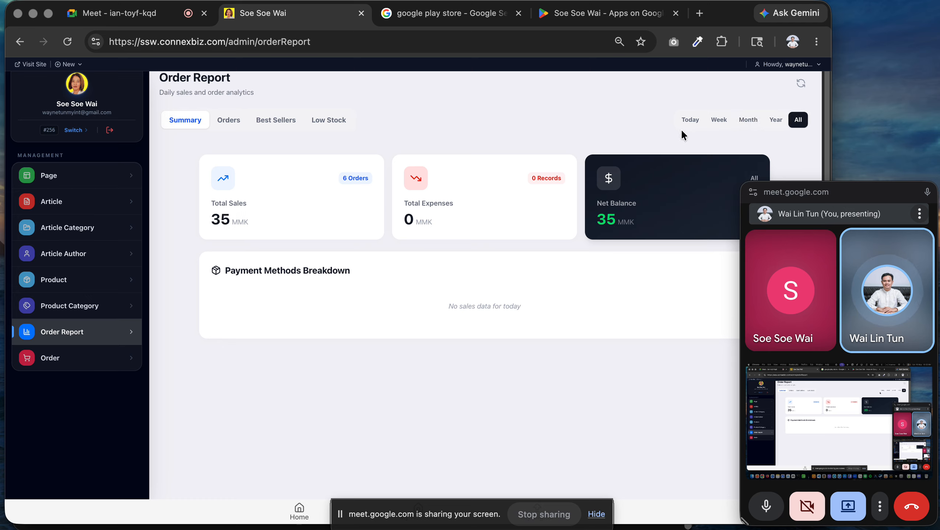
left_click(689, 123)
left_click(717, 128)
left_click(742, 130)
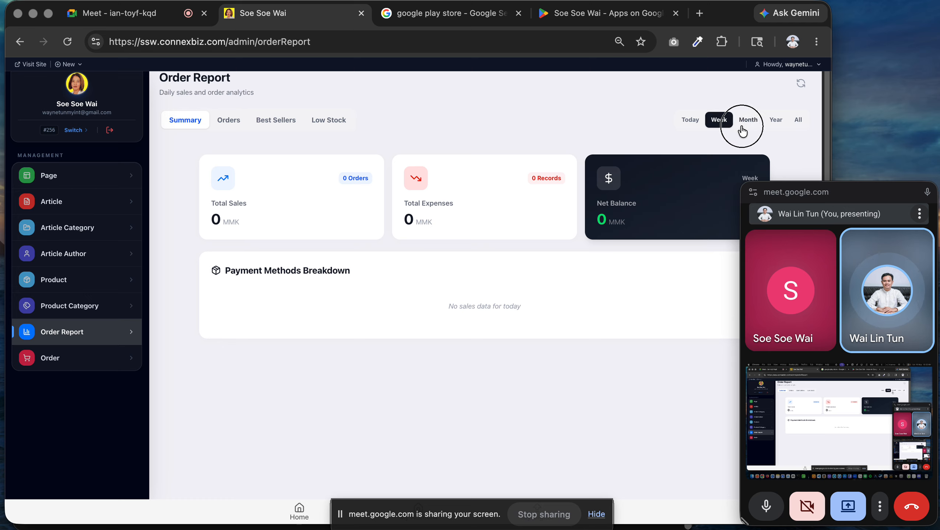
left_click(779, 126)
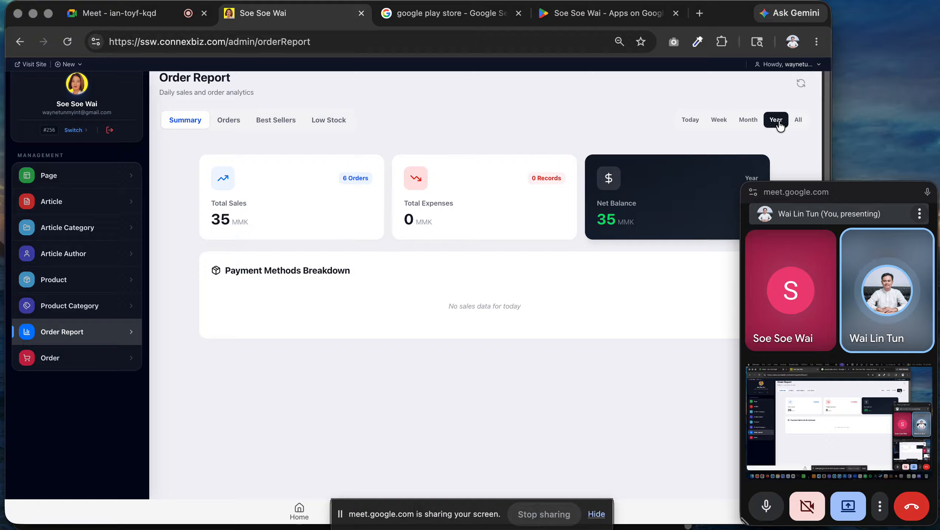
left_click(797, 120)
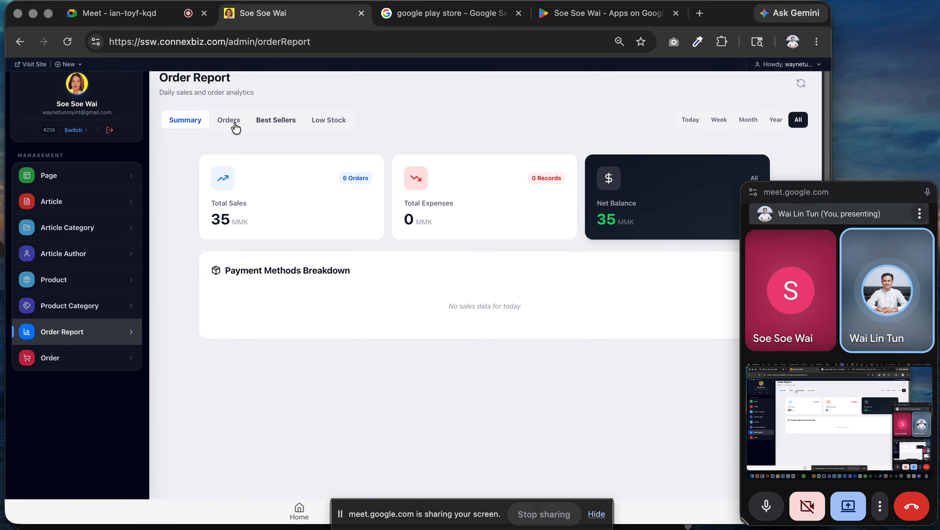
Review the Orders, Best Sellers and Low Stock tabs, then go to Orders management.
left_click(221, 125)
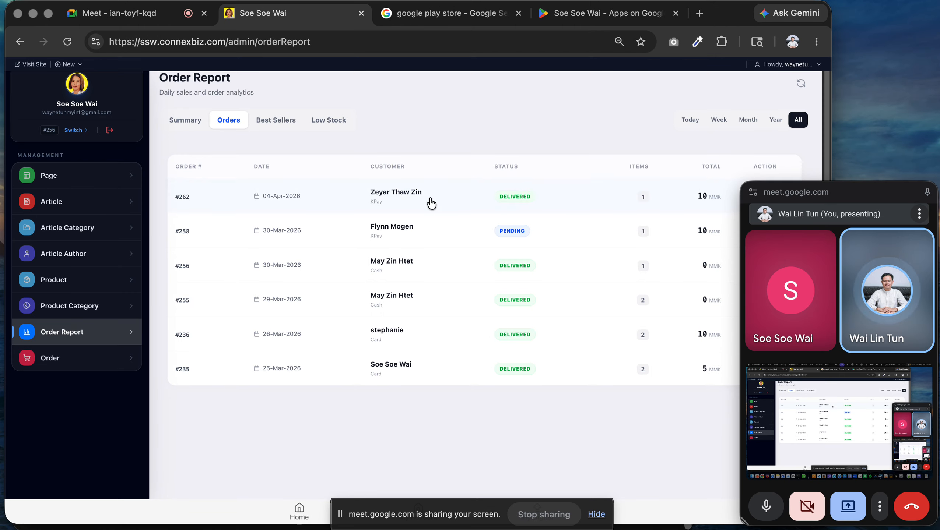
left_click(270, 131)
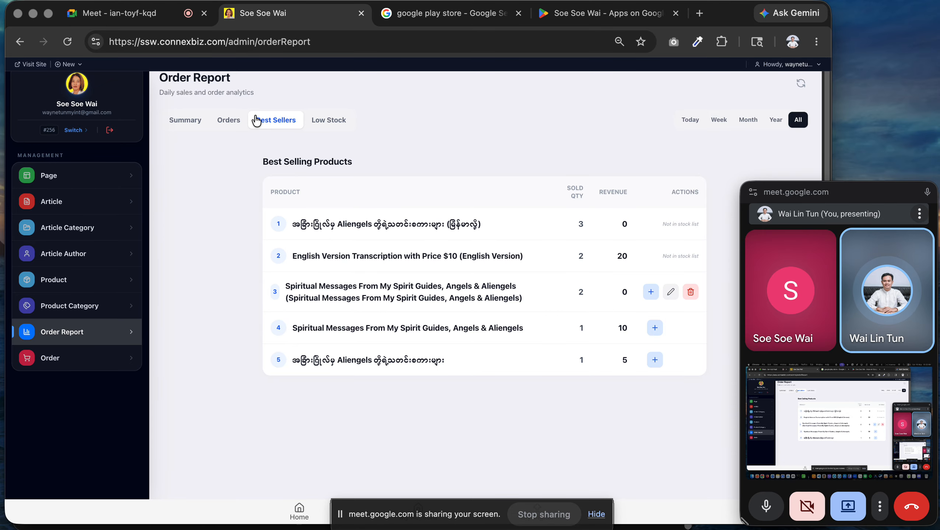
left_click(326, 123)
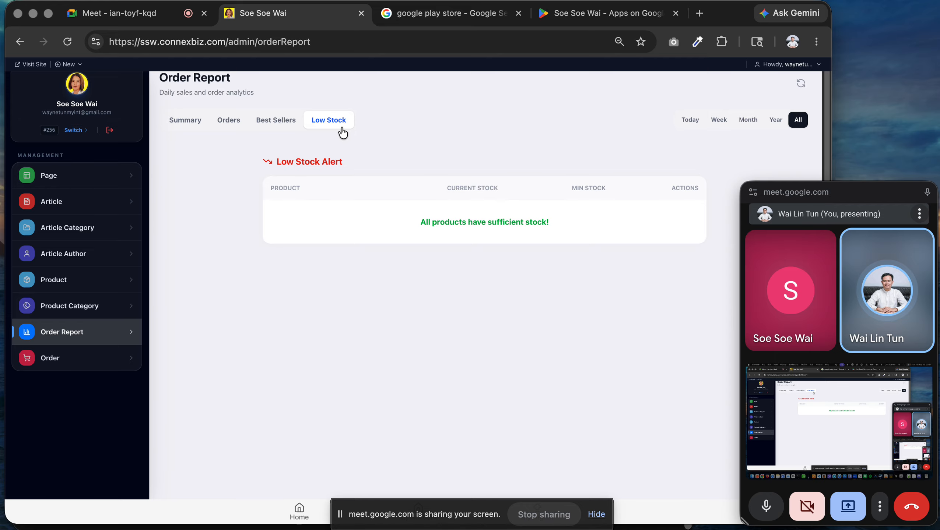
left_click(76, 369)
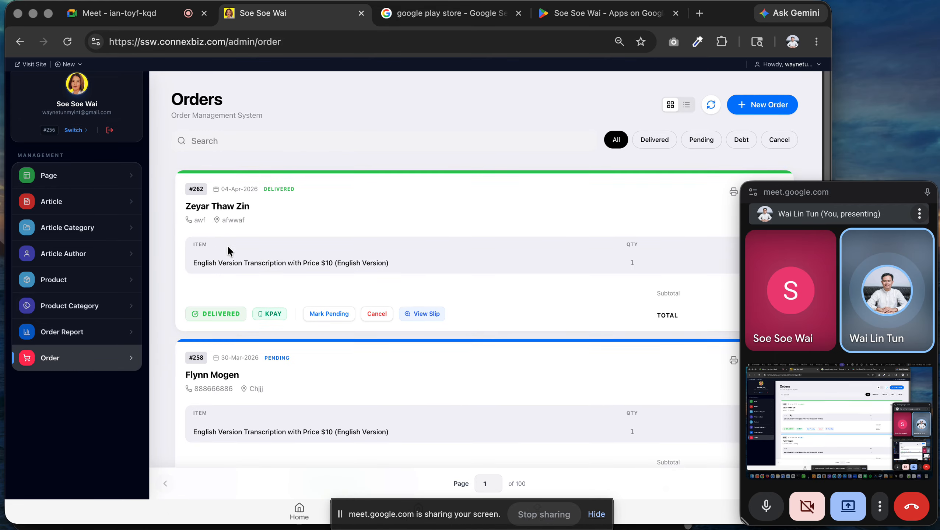
Preview order #262's payment slip and close it.
scroll(230, 249, "down", 1)
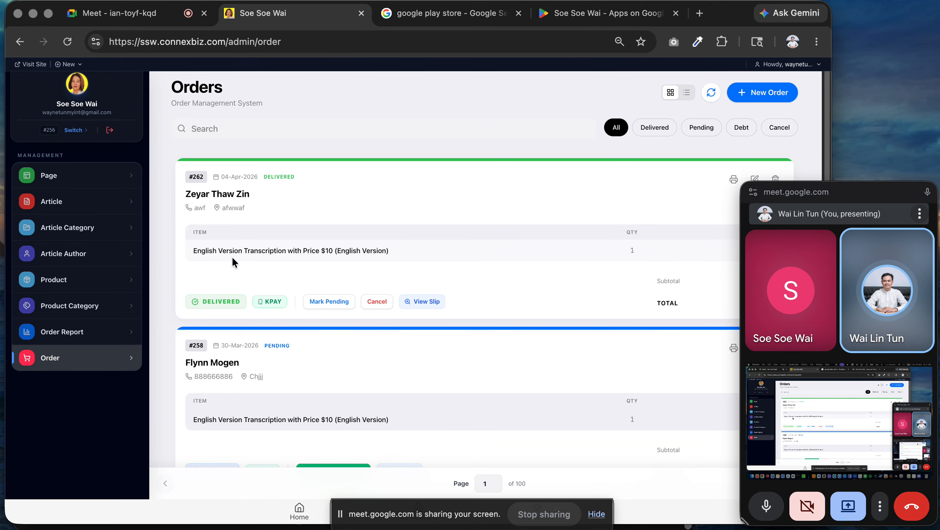
scroll(389, 260, "down", 2)
left_click(433, 286)
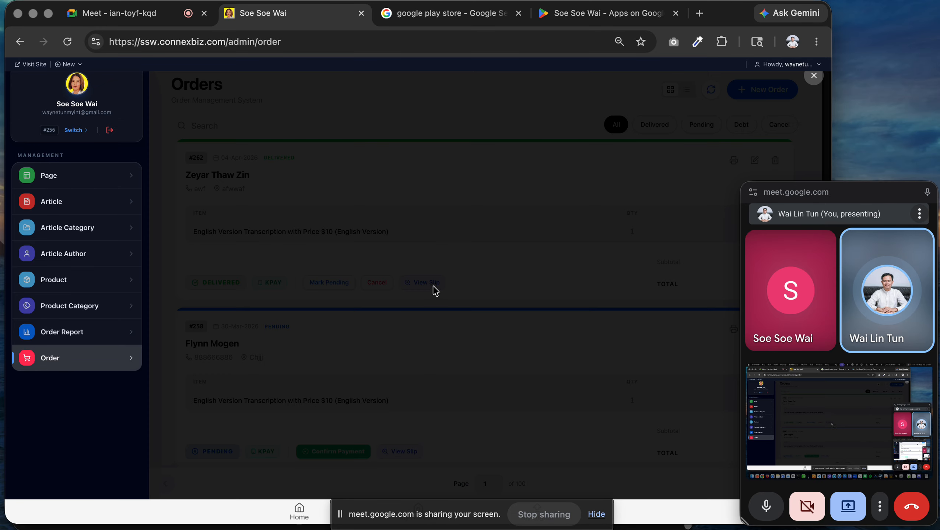
left_click(601, 177)
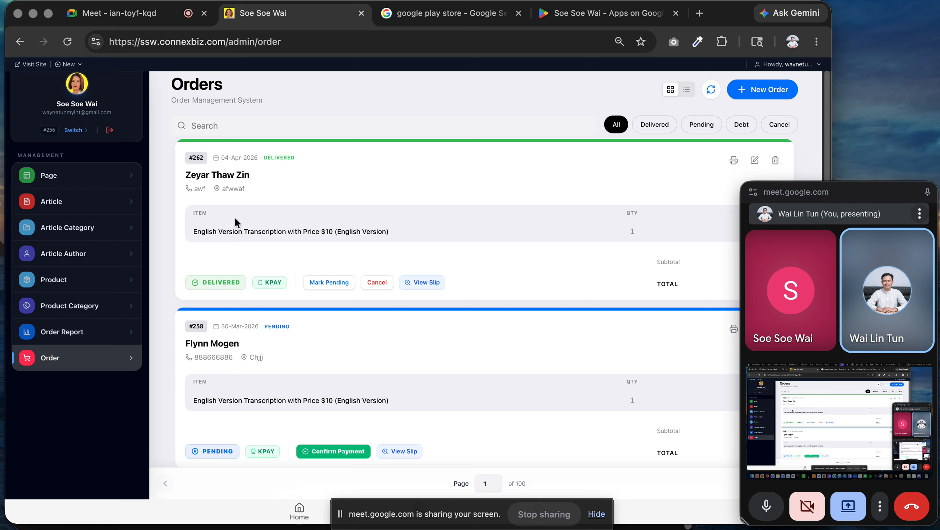
Find pending KPay order #258 and view its 69.00 THB transfer slip.
scroll(258, 237, "down", 3)
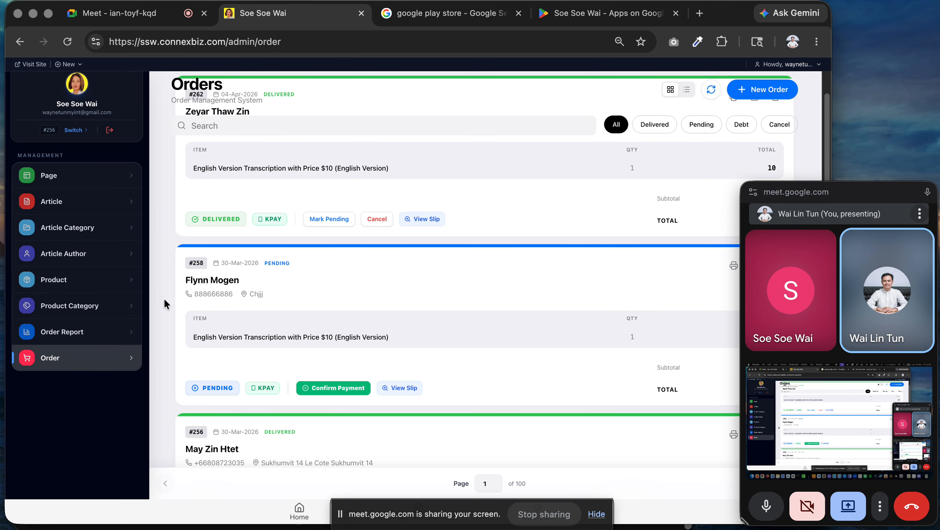
scroll(600, 266, "up", 3)
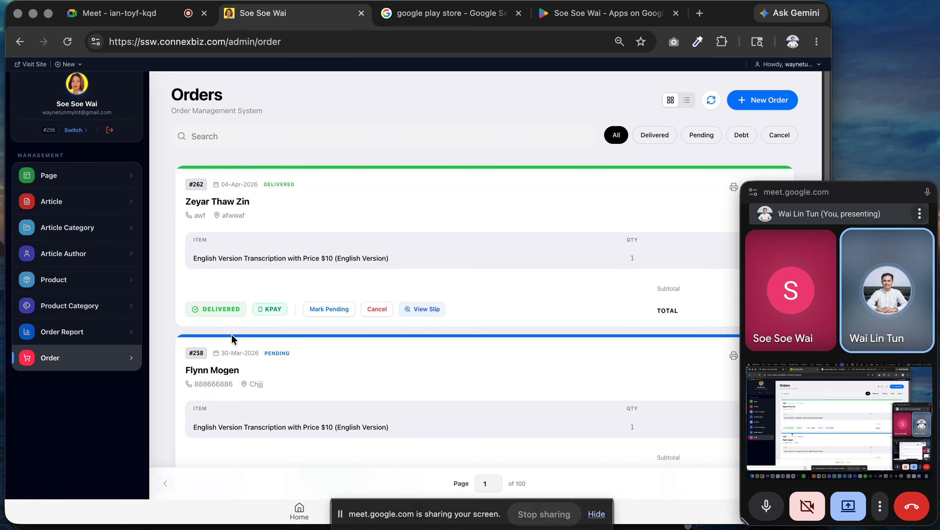
scroll(230, 336, "down", 1)
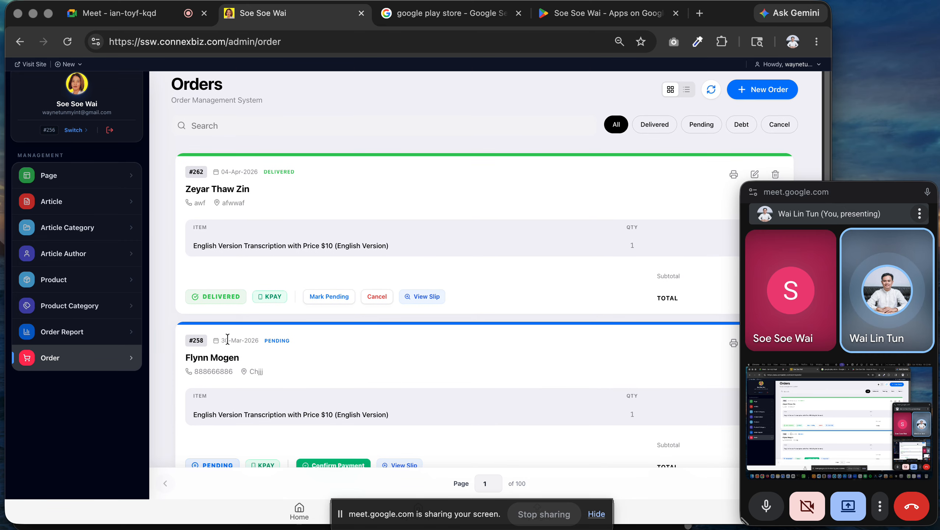
scroll(228, 340, "down", 5)
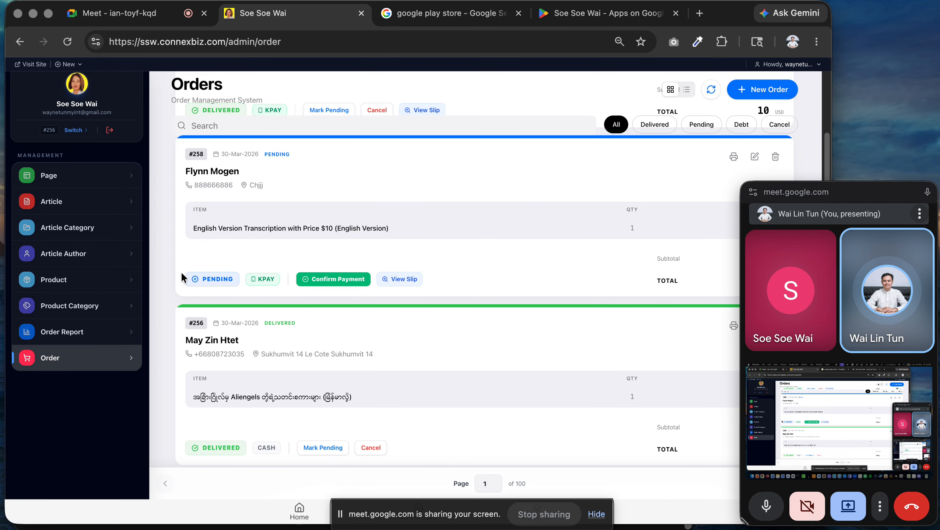
left_click(399, 278)
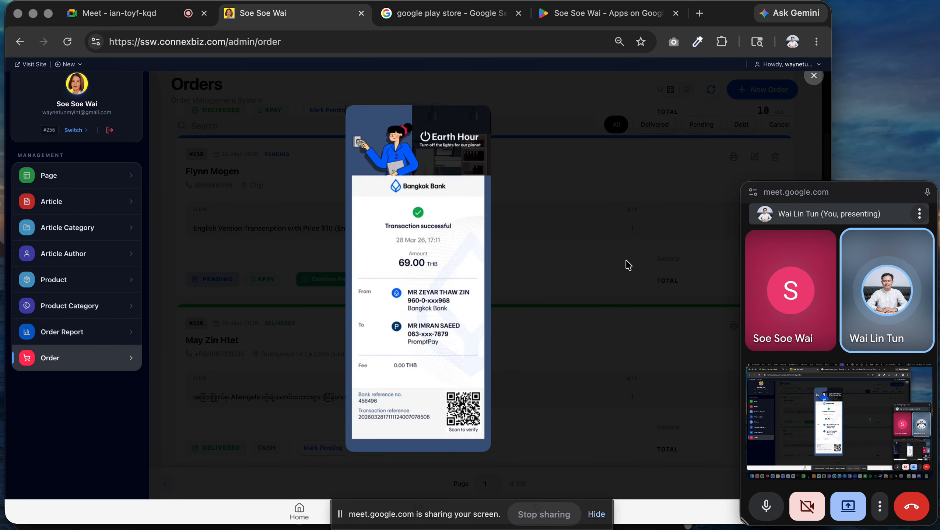
Close order #258's slip and approve its KPay payment so it shows Delivered.
left_click(494, 227)
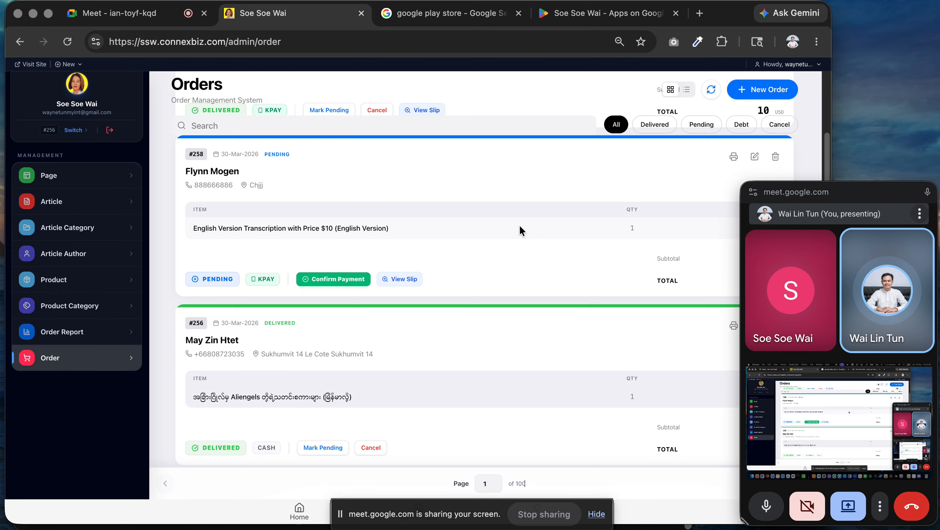
left_click(300, 282)
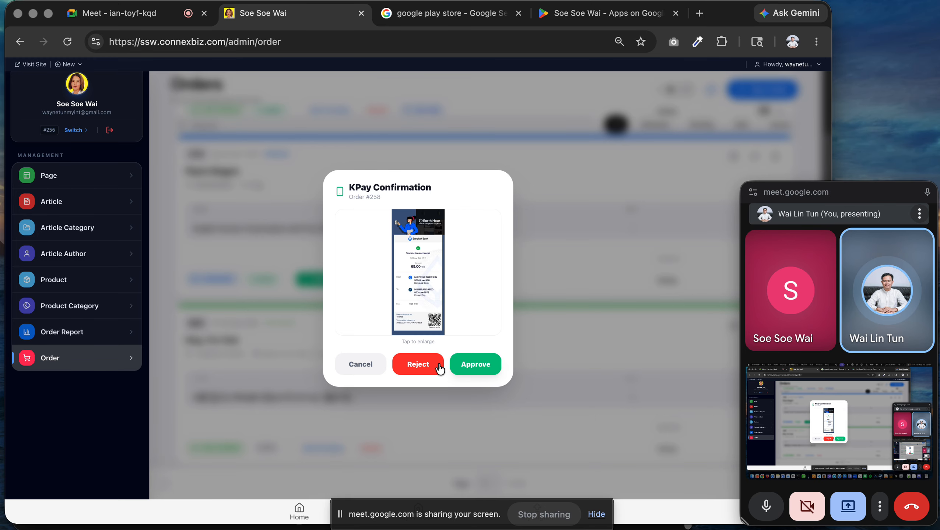
left_click(473, 365)
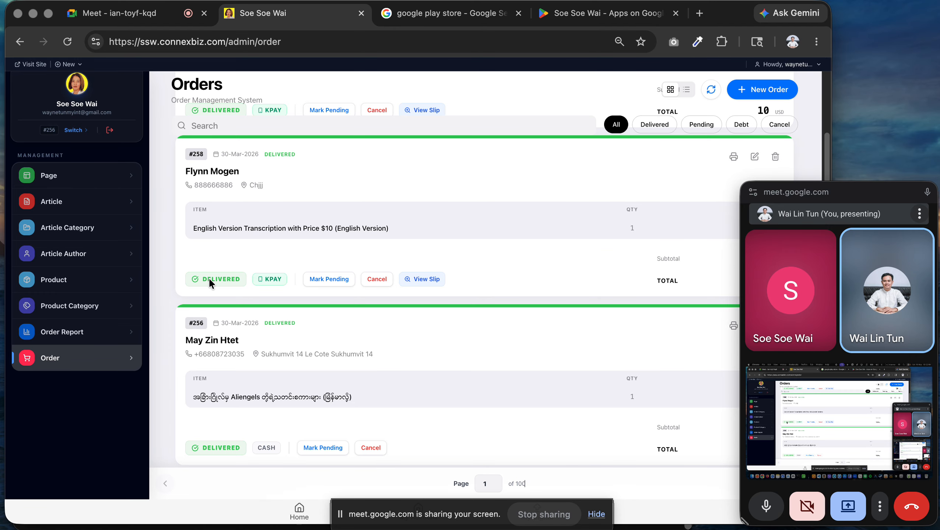
scroll(260, 275, "up", 1)
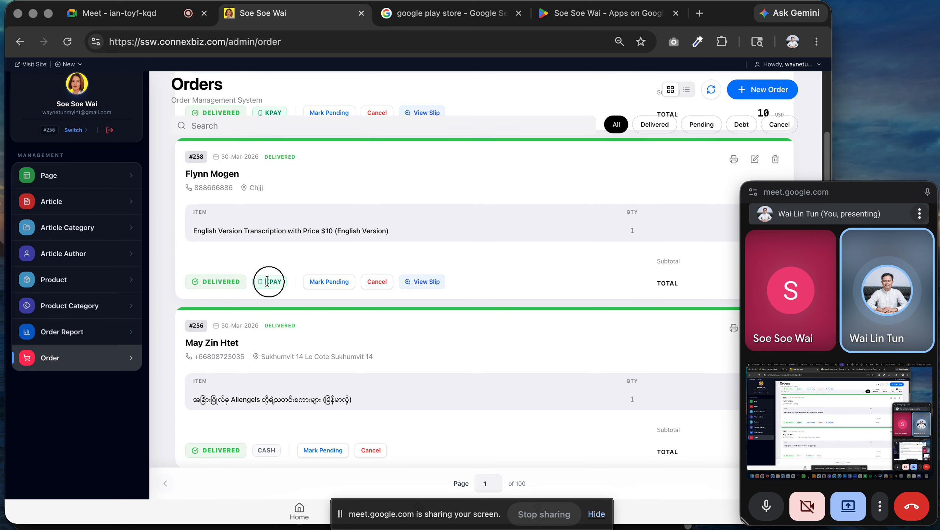
scroll(284, 280, "down", 4)
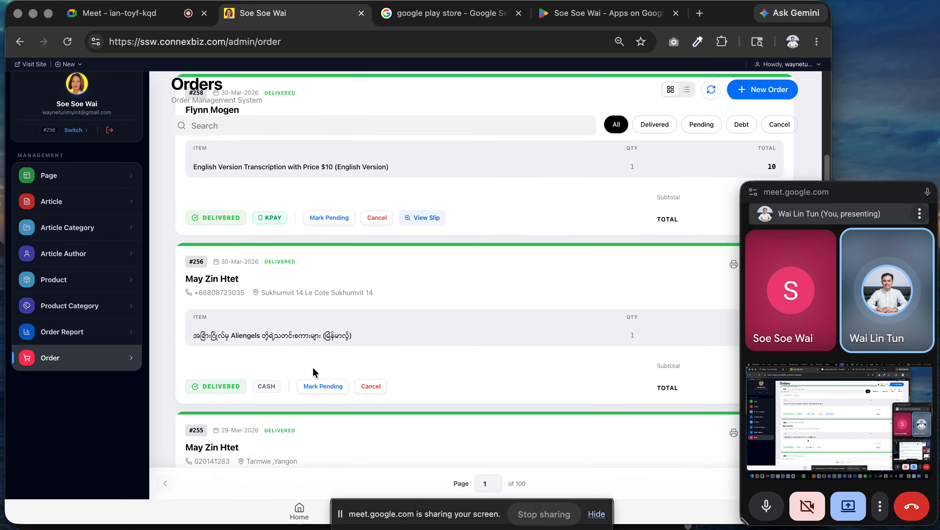
left_click_drag(275, 376, 261, 380)
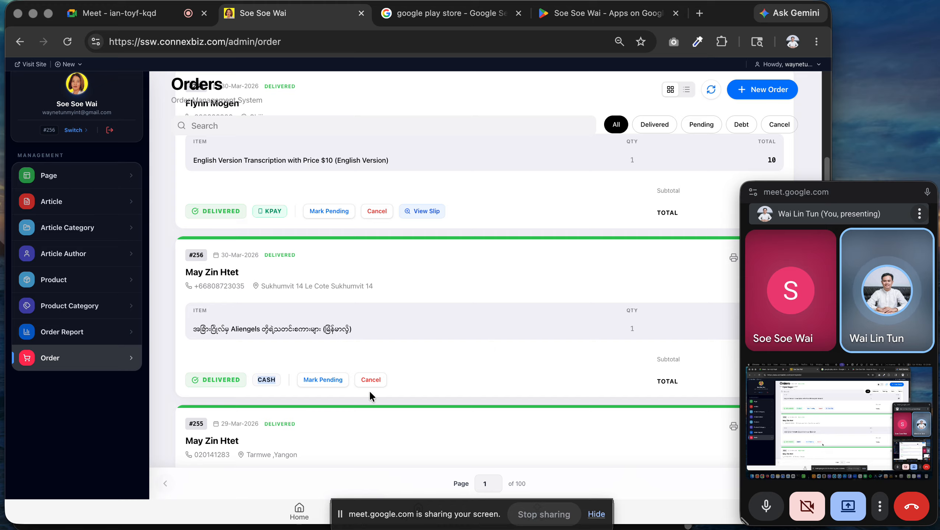
Toggle order #256 between Pending and Delivered, leaving it Delivered.
left_click(338, 382)
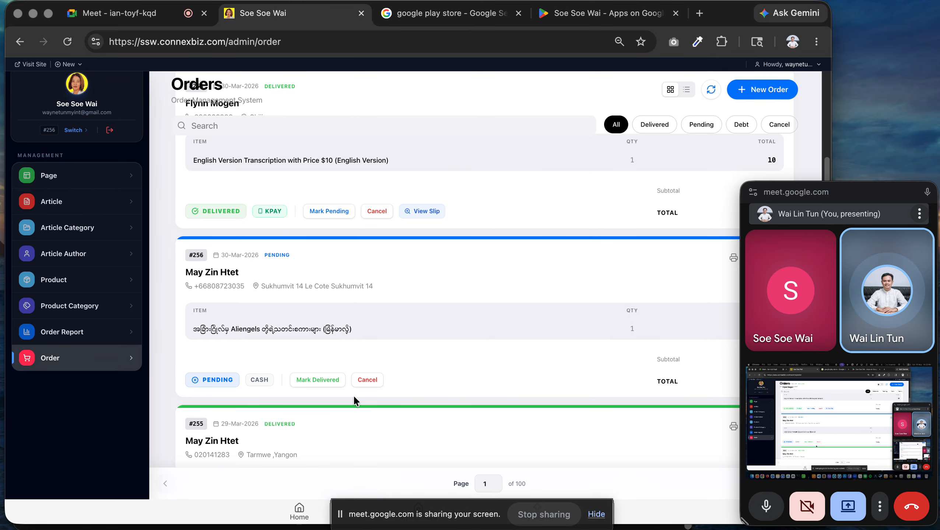
left_click(335, 383)
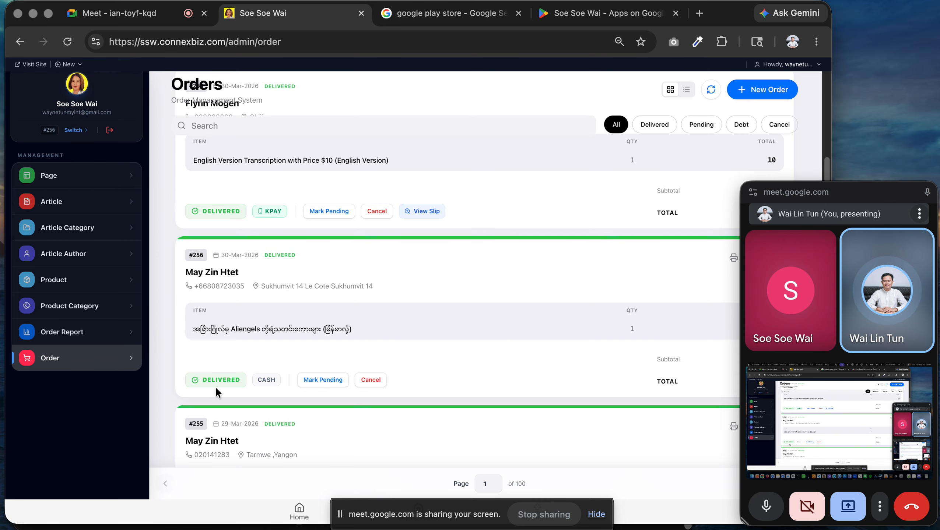
left_click(314, 383)
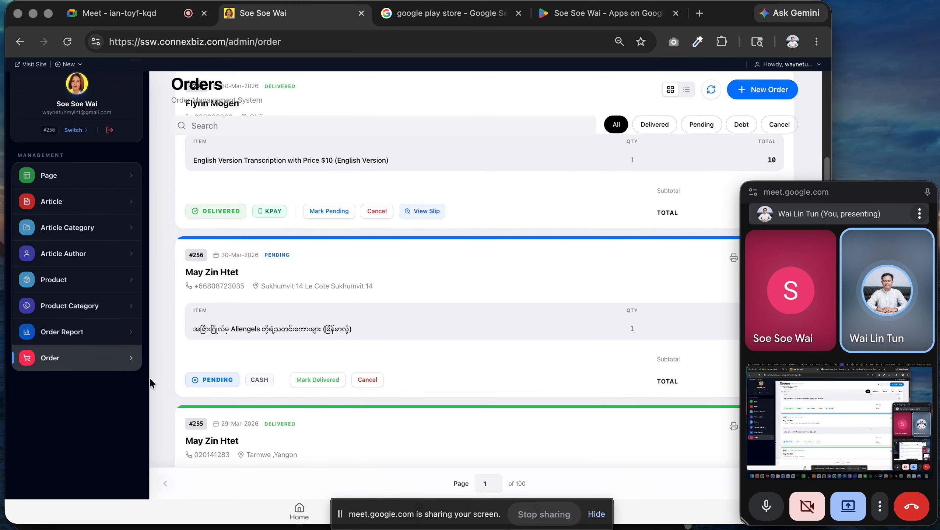
left_click(320, 382)
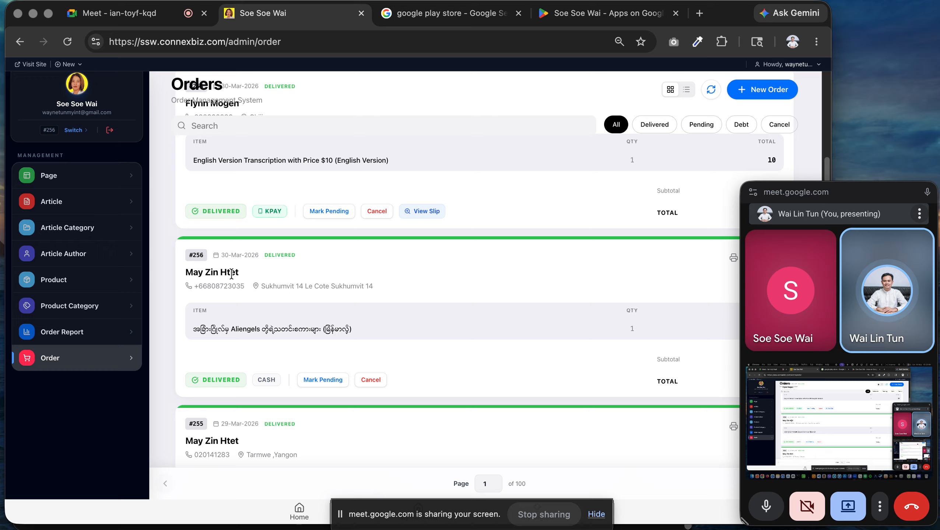
Return to the top of the Orders list and open the Product list.
scroll(418, 299, "down", 4)
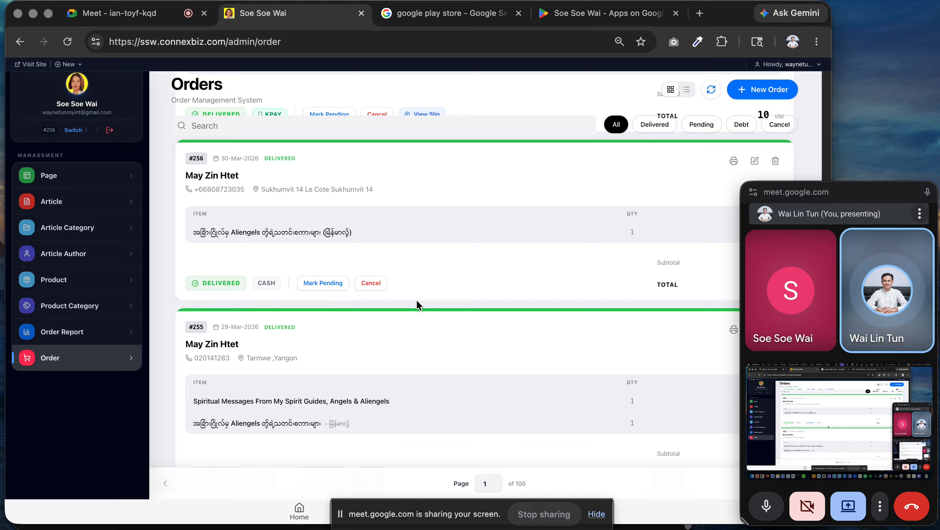
scroll(417, 299, "up", 3)
scroll(412, 312, "up", 5)
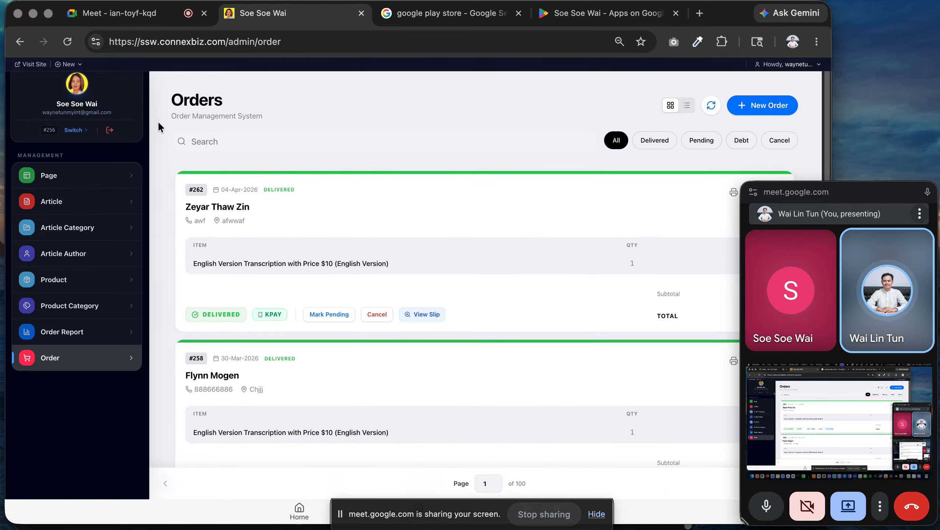
scroll(419, 431, "down", 3)
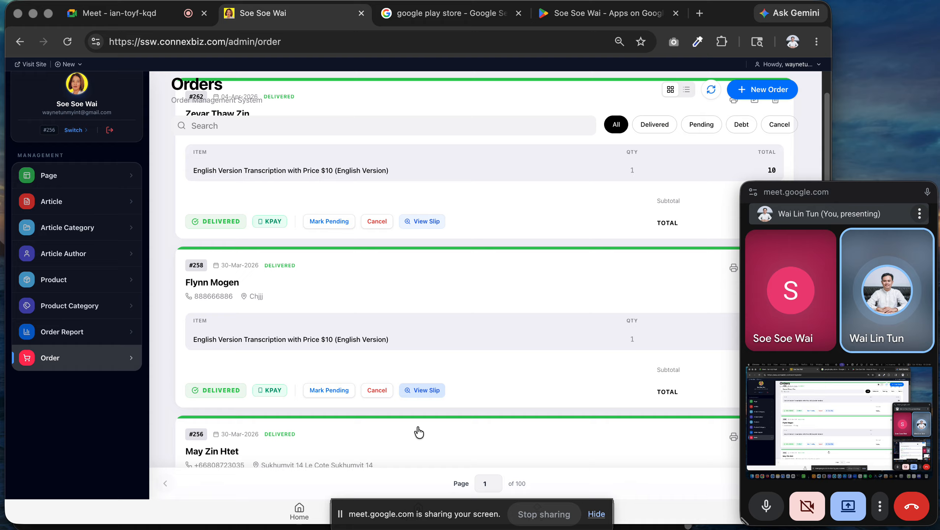
scroll(288, 345, "up", 3)
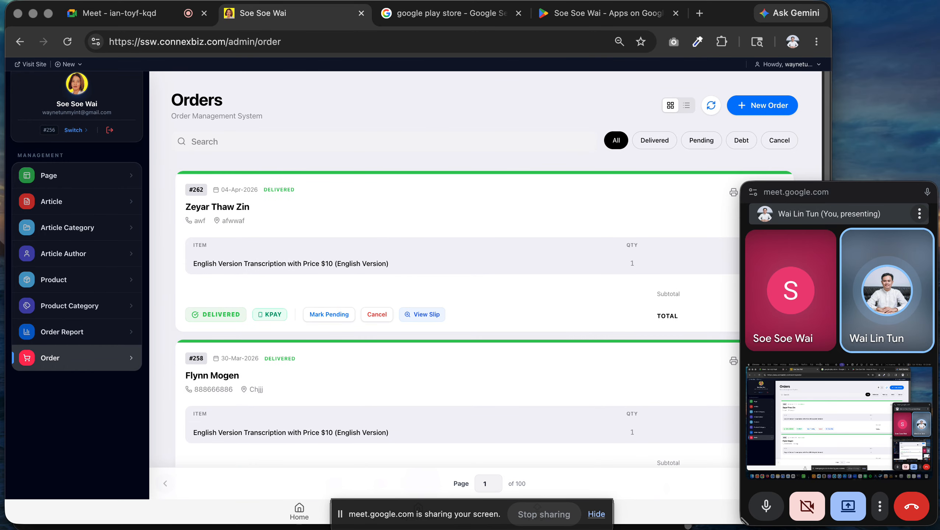
left_click(87, 290)
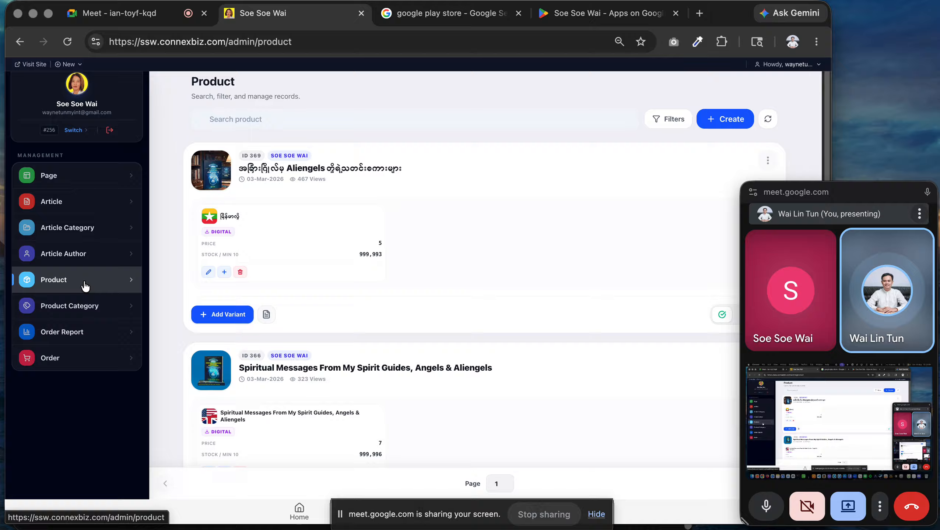
Narrow the browser window and start a new product form.
left_click_drag(825, 126, 725, 134)
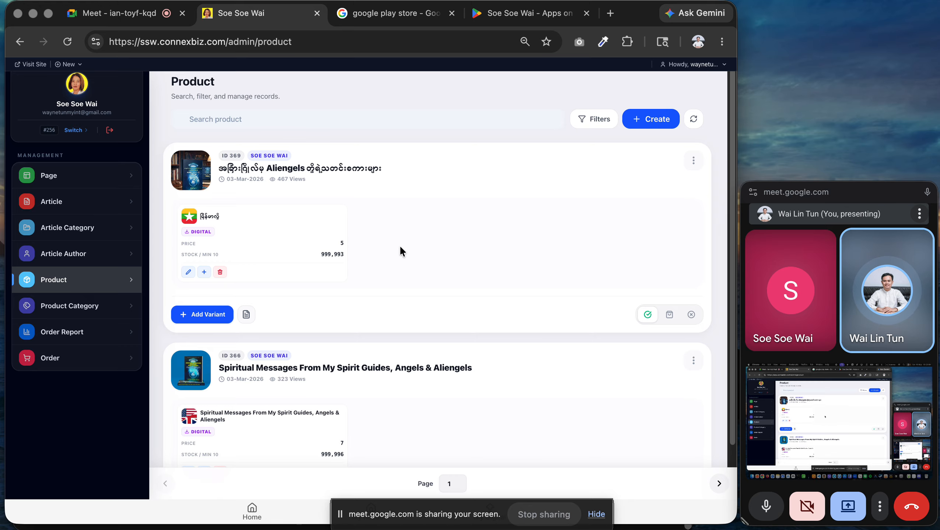
left_click(654, 128)
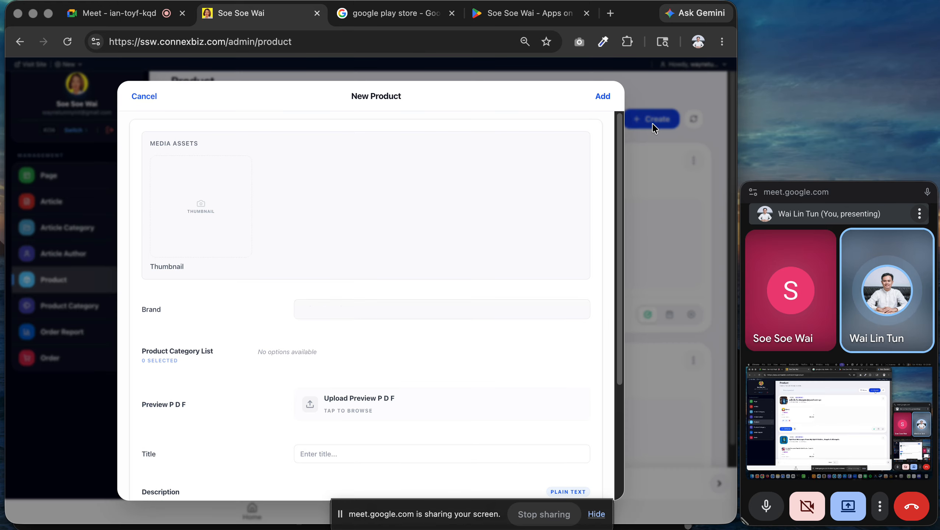
scroll(423, 273, "down", 2)
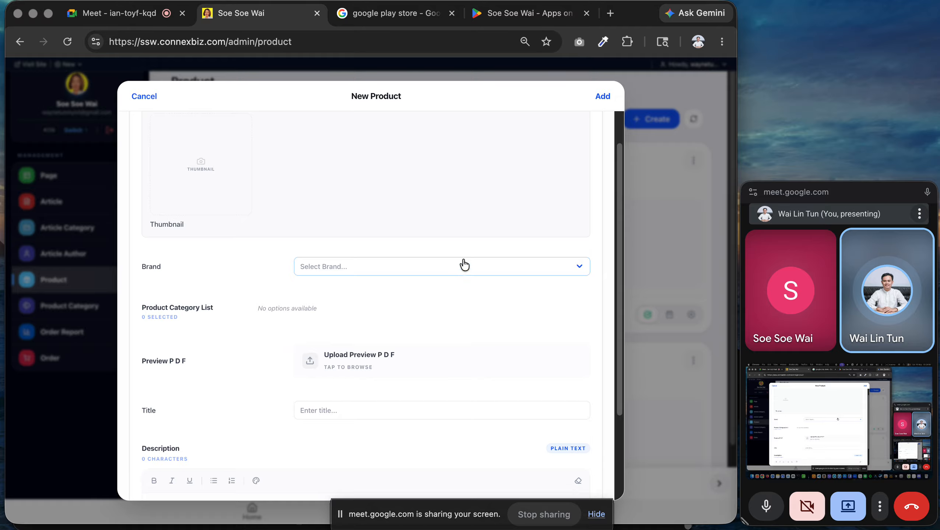
scroll(344, 200, "up", 2)
scroll(379, 329, "down", 5)
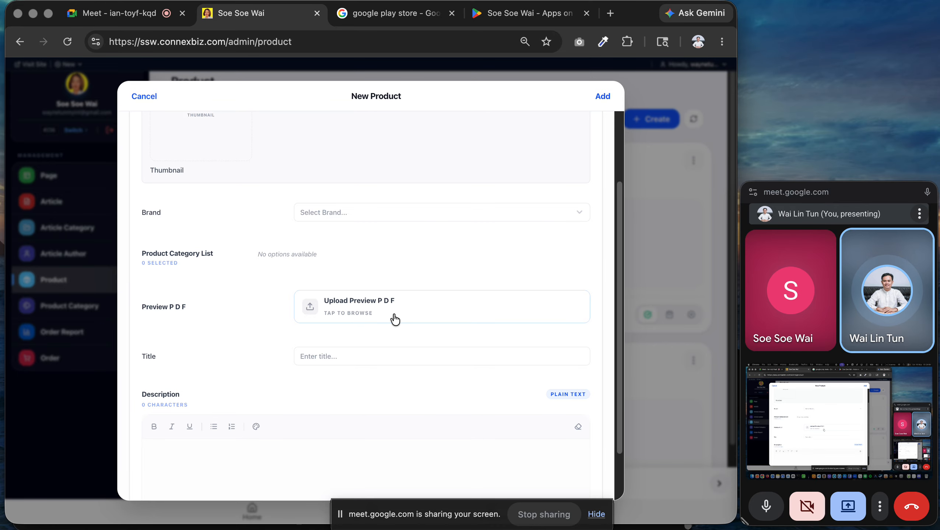
scroll(371, 229, "down", 3)
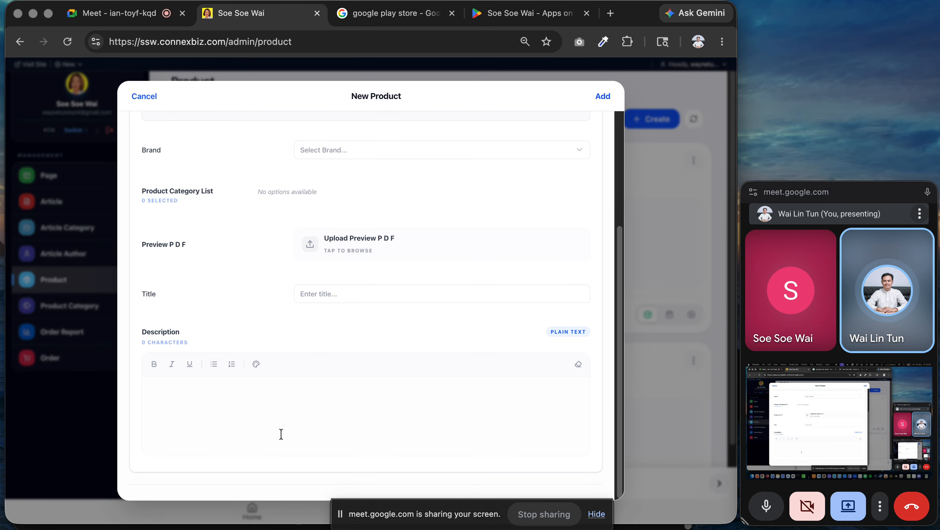
Enter title 'Product 01' and description 'Product 01 Description', then browse for a thumbnail.
left_click(327, 294)
type("အနျအ")
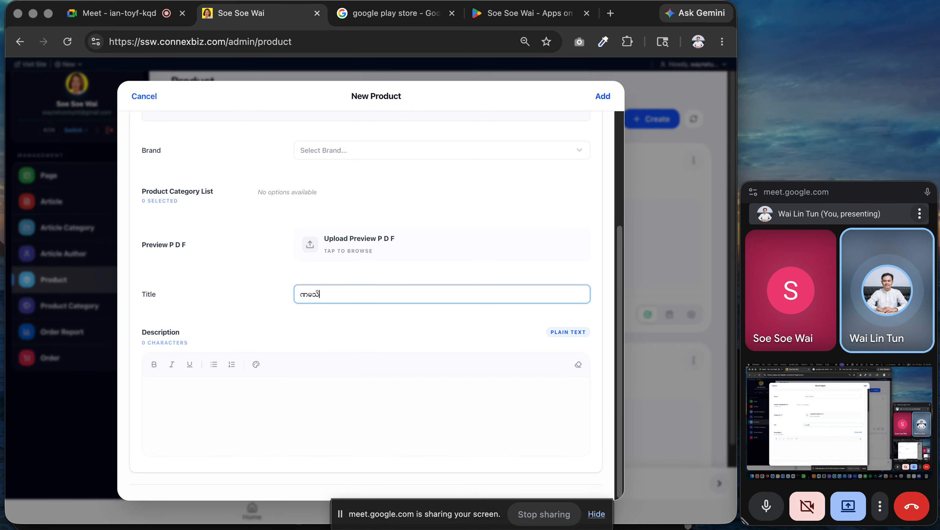
key("BackSpace")
key("BackSpace")
key("BackSpace")
key("BackSpace")
type("Product 01")
left_click(217, 440)
type("Pr")
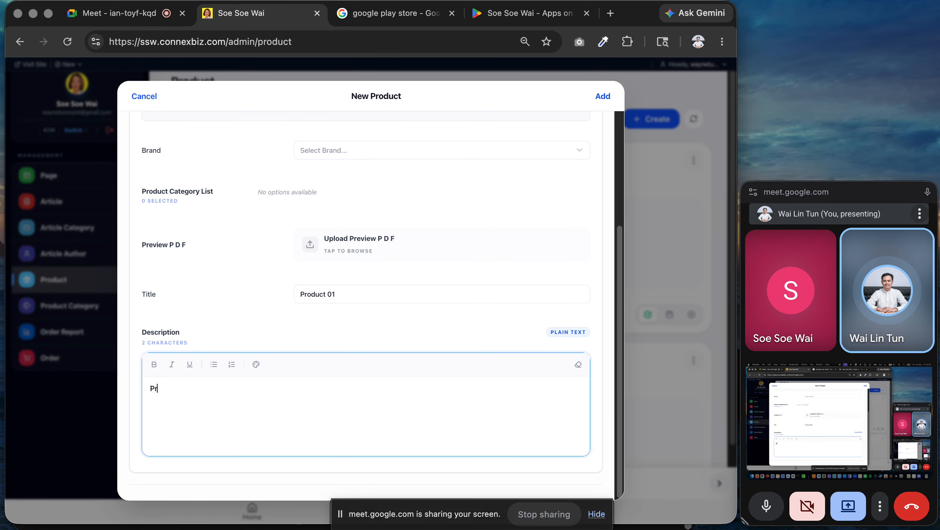
type("oduct 01 Description")
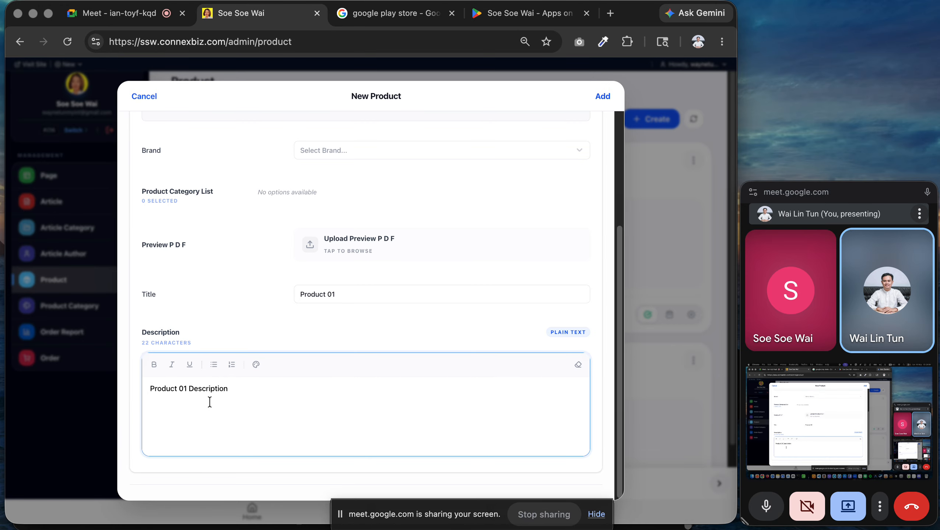
scroll(209, 399, "up", 5)
left_click(210, 221)
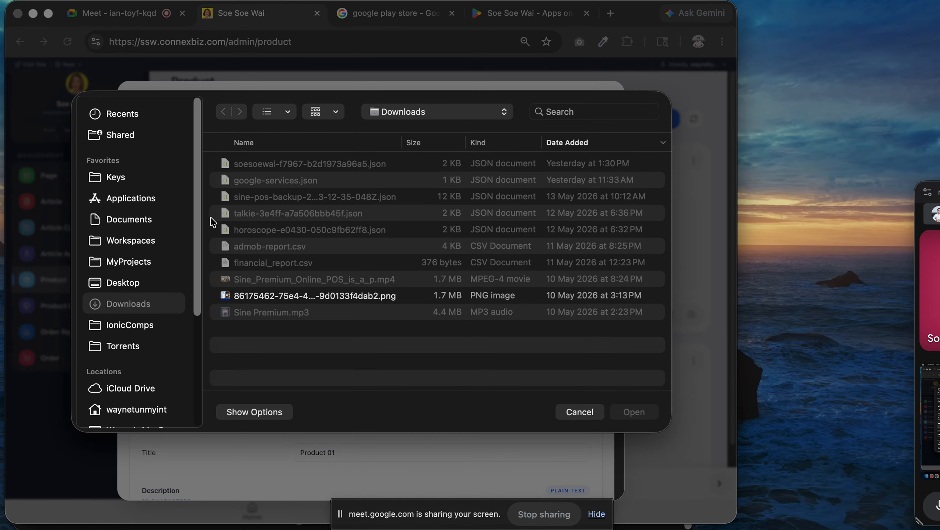
Use the downloaded PNG as thumbnail, save Product 01 (ID 435), and open Add Variant.
double_click(294, 295)
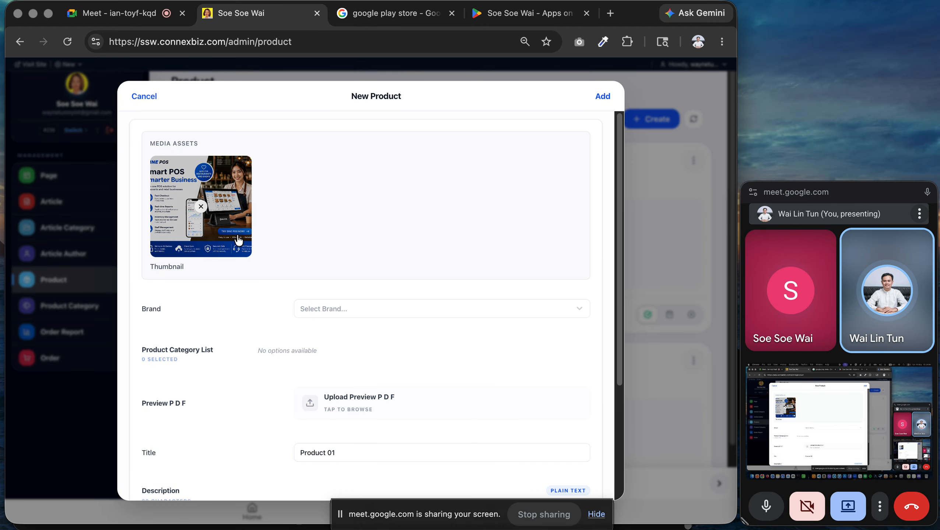
scroll(375, 315, "down", 5)
left_click(602, 96)
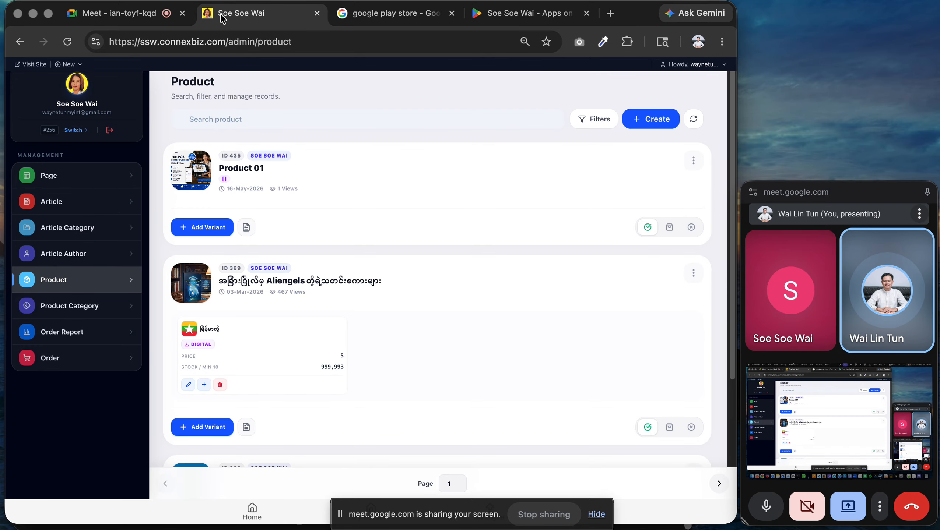
left_click(213, 227)
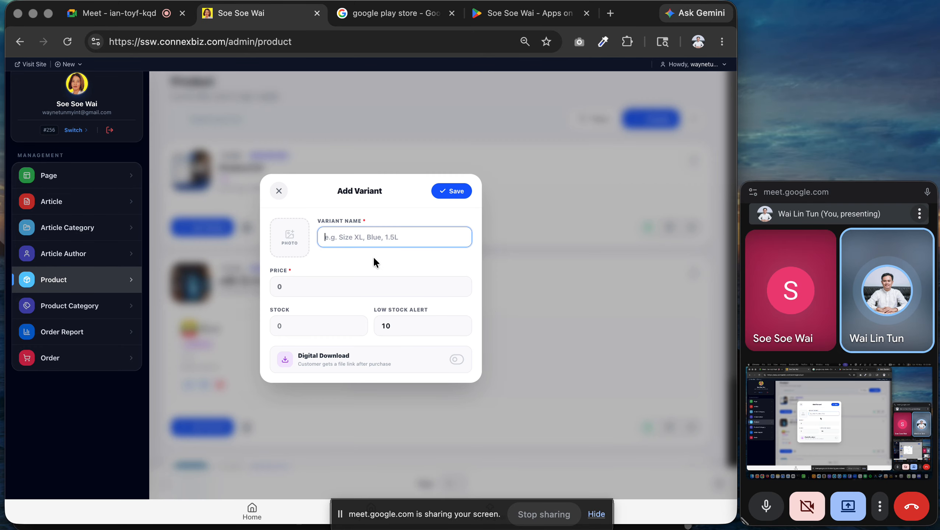
type("Var")
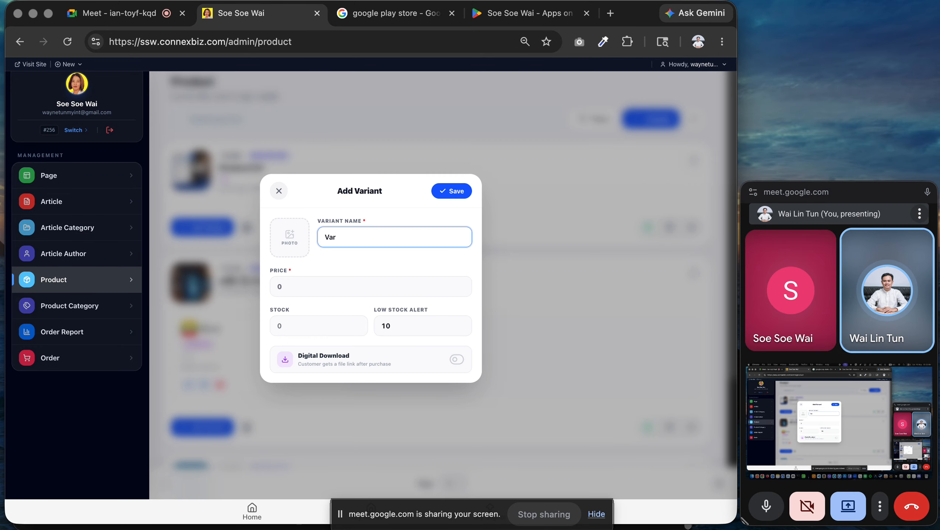
type("a")
type("ant ")
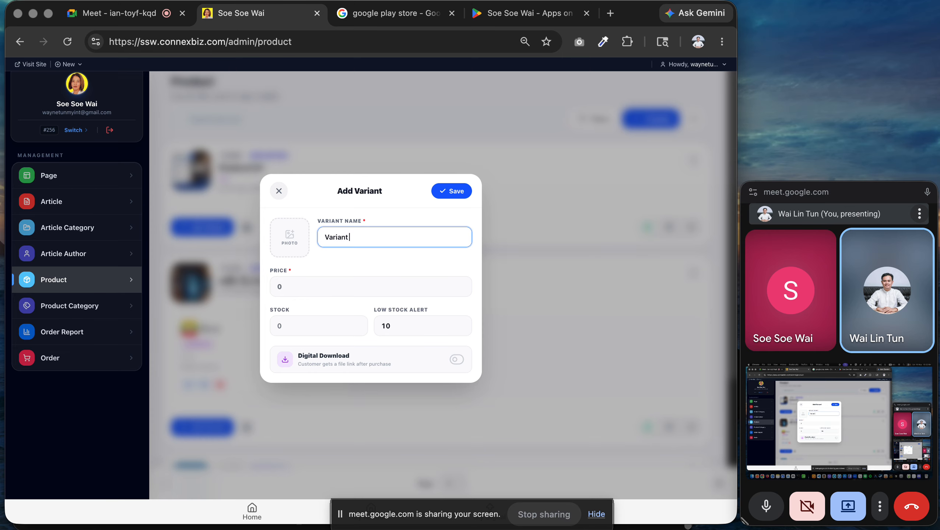
type("01")
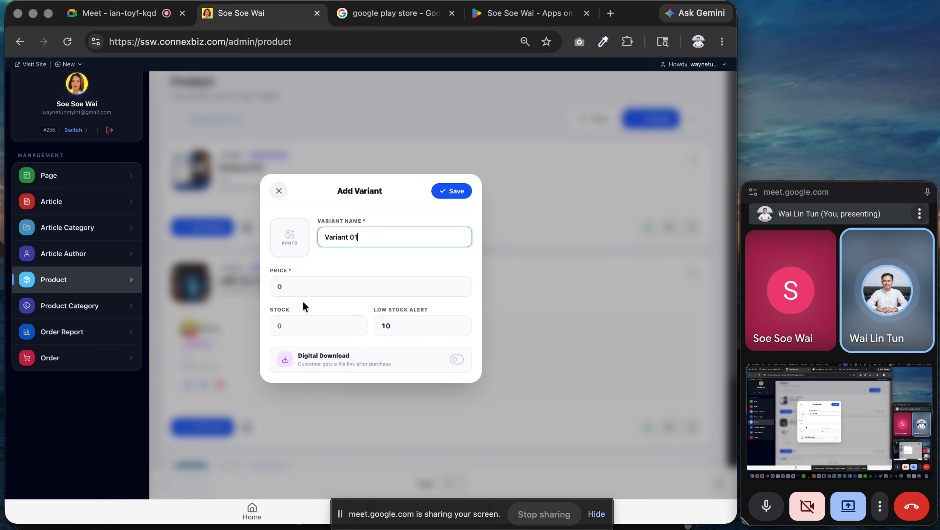
left_click(271, 284)
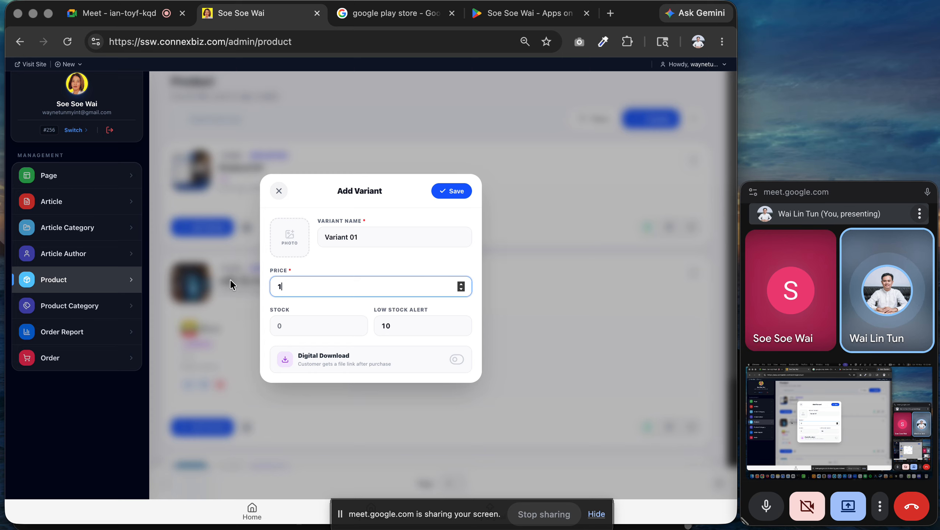
key("BackSpace")
type("0")
left_click(299, 326)
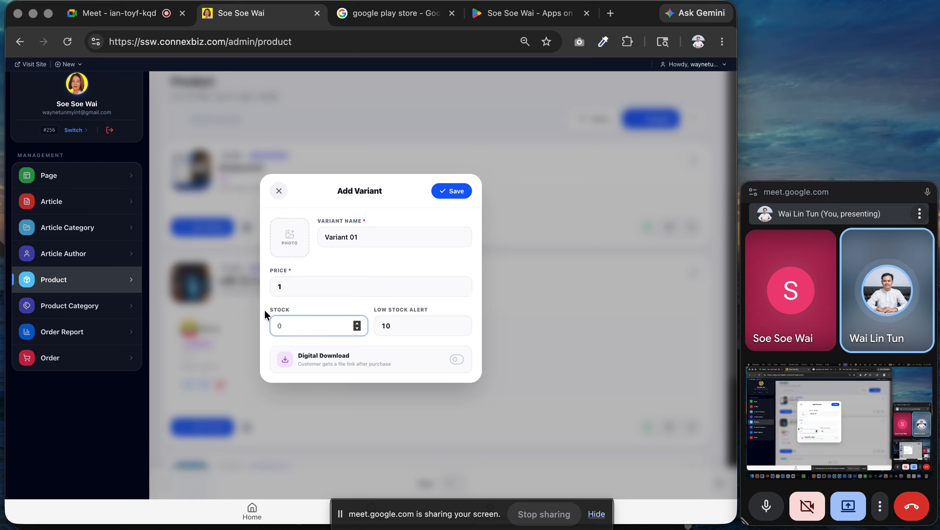
type("99999999")
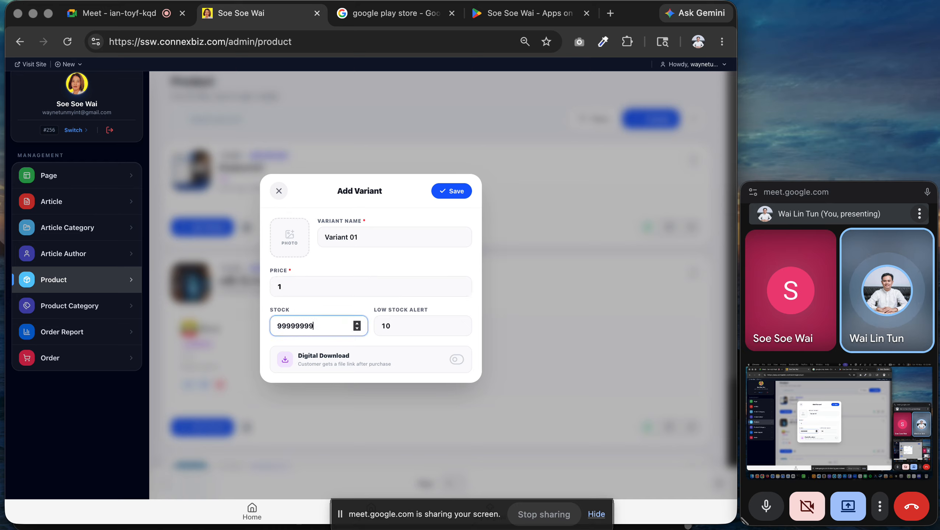
type("99999999")
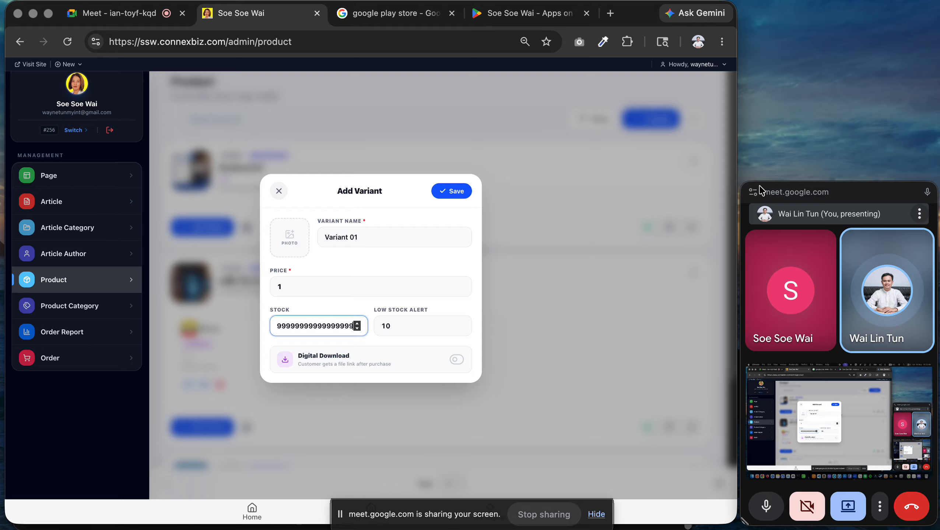
double_click(416, 323)
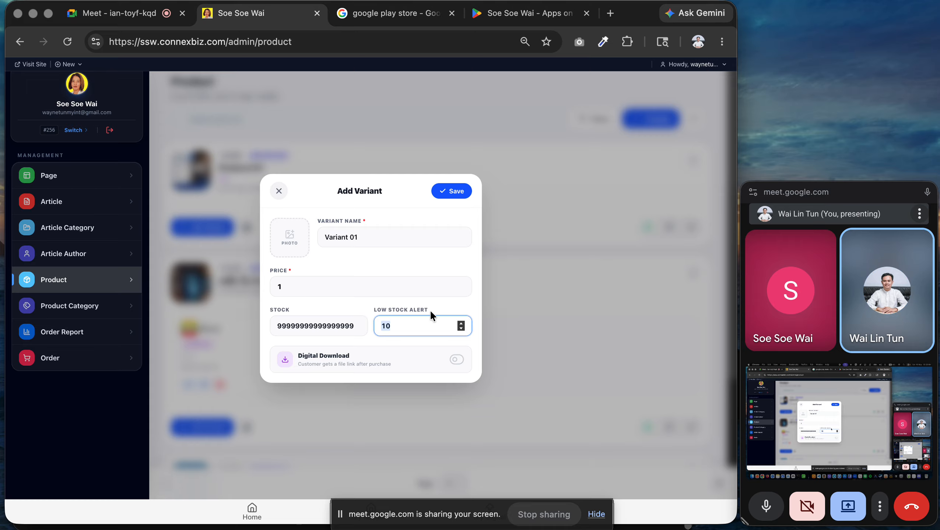
left_click(424, 339)
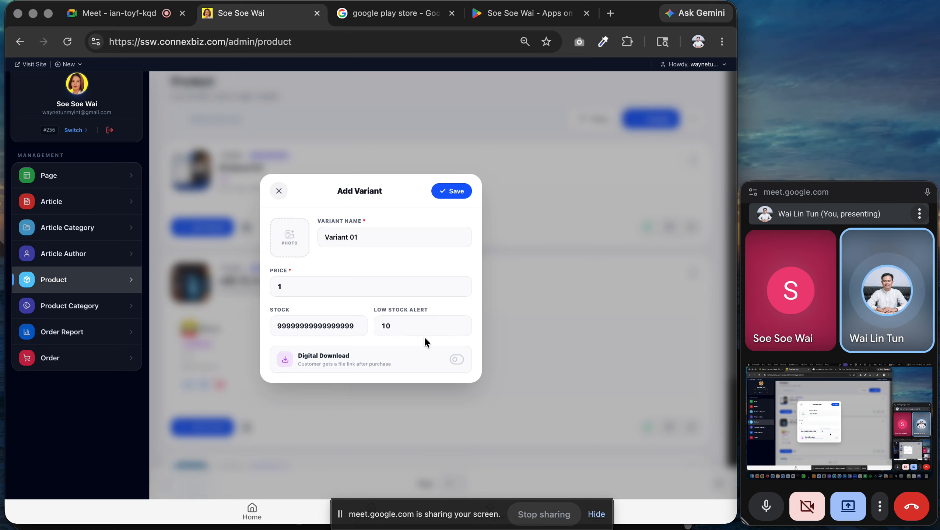
Make the variant a digital download, rename it with its Burmese name, and save it.
left_click(453, 360)
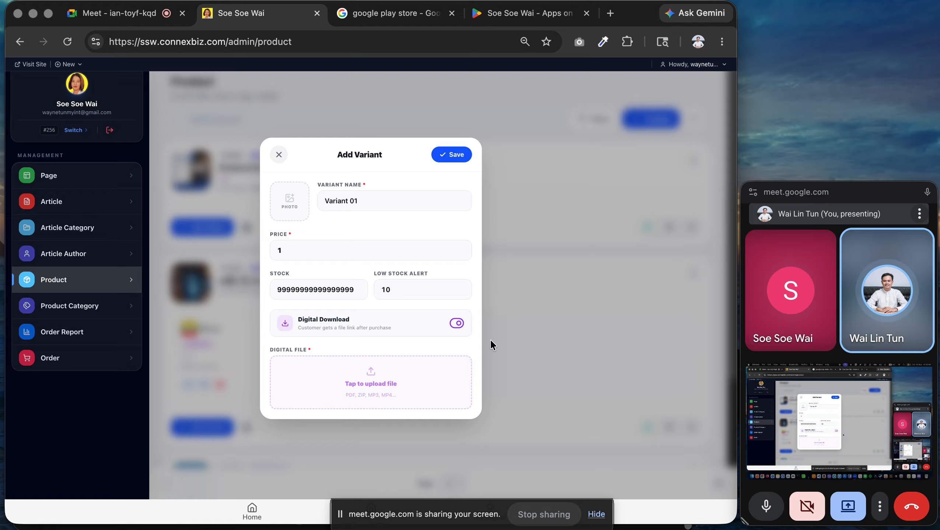
triple_click(320, 201)
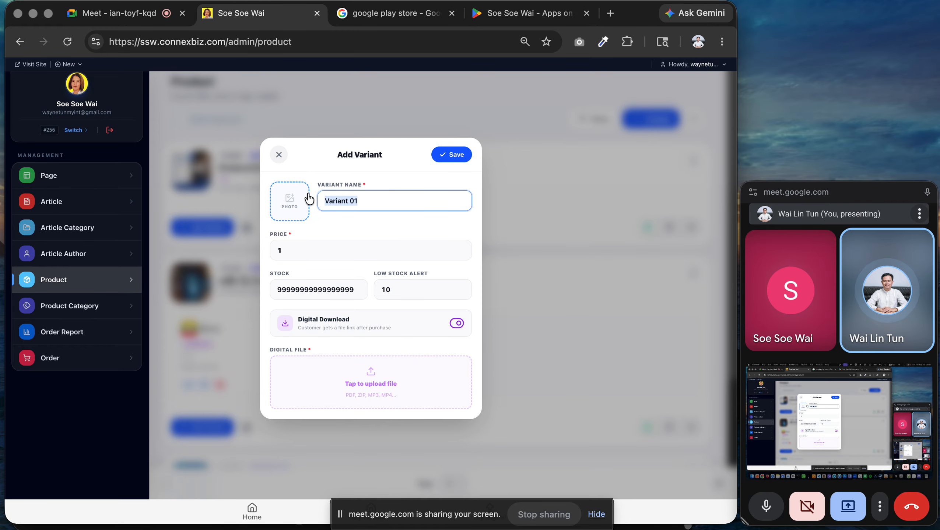
key("BackSpace")
type("ဆာ")
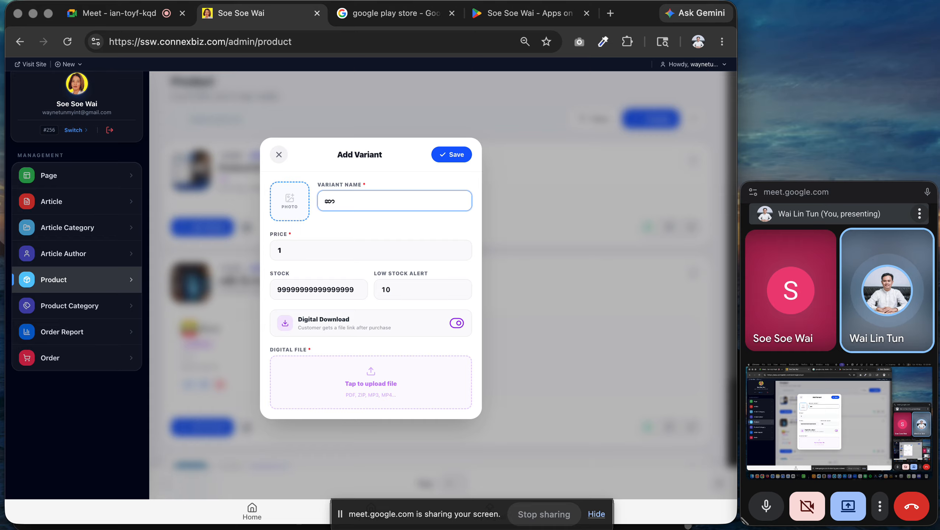
type("းပု")
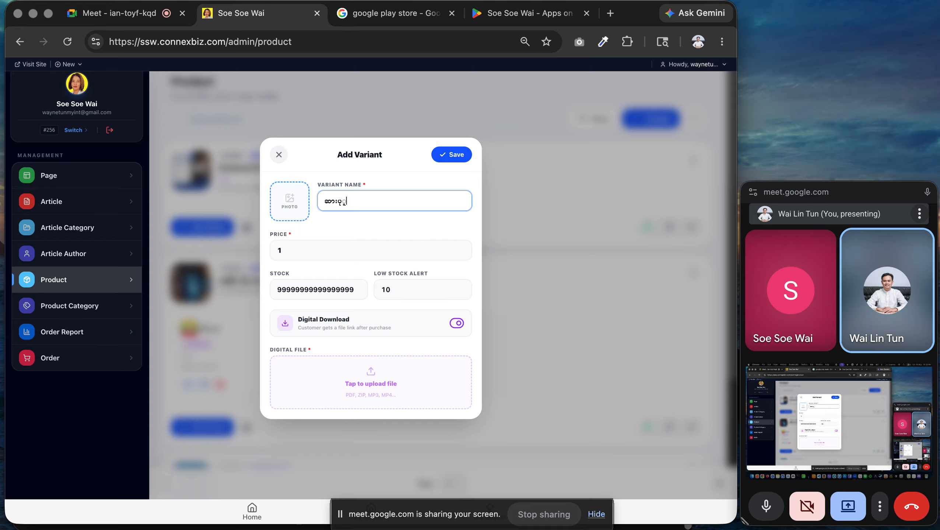
type("လင်းနှင်းမောင်")
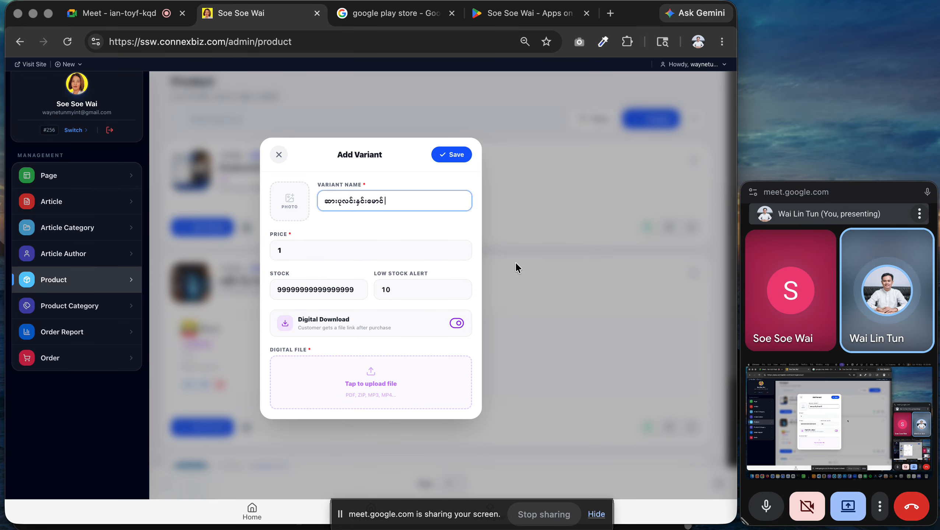
left_click(464, 157)
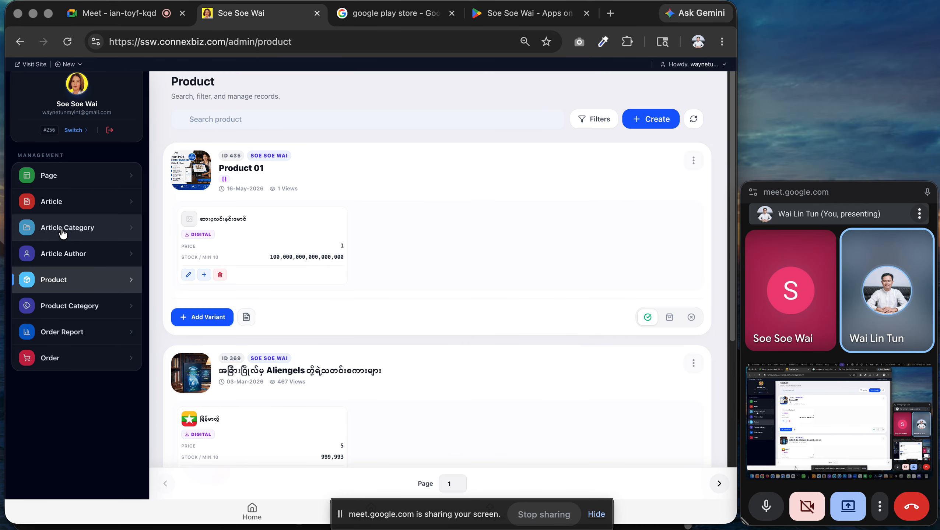
Copy the first variant's Burmese name and reopen a blank Add Variant form.
left_click(204, 317)
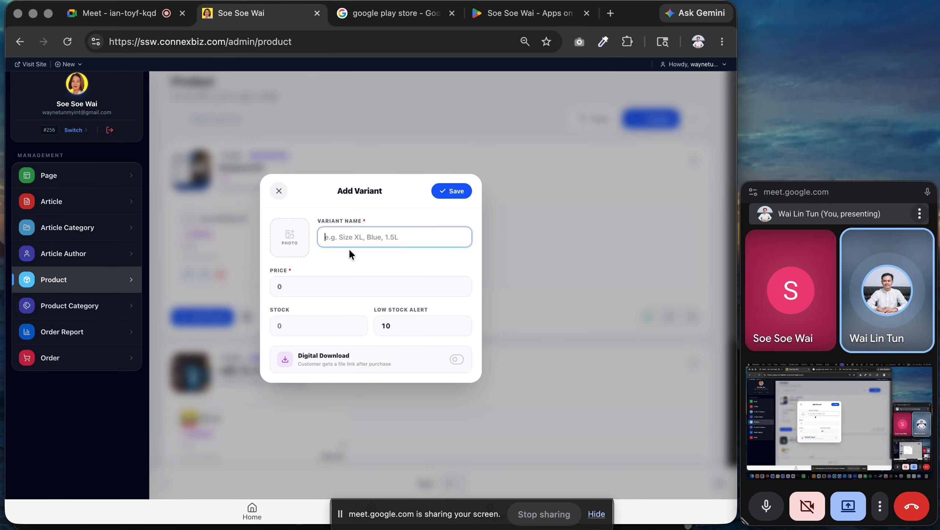
left_click(279, 191)
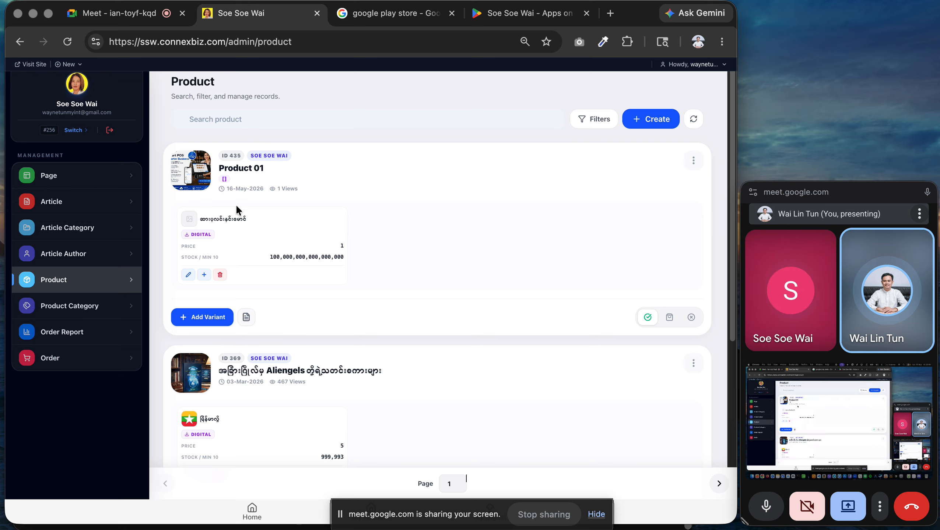
left_click_drag(252, 219, 199, 218)
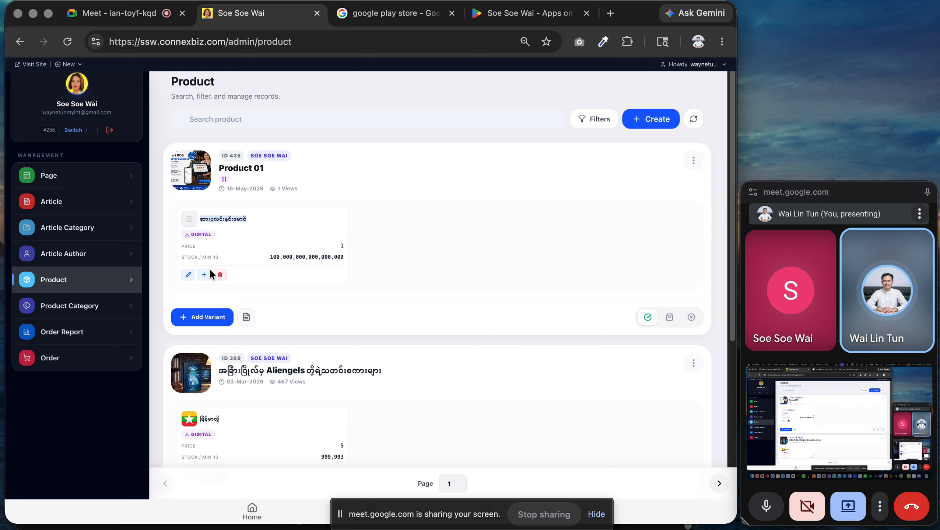
left_click(204, 317)
Enter the second variant's Burmese name, price 2 and stock 99999999, and save it.
left_click(357, 242)
type("ဆားပုလင်းနှင်းမောင် နှင့်ပ")
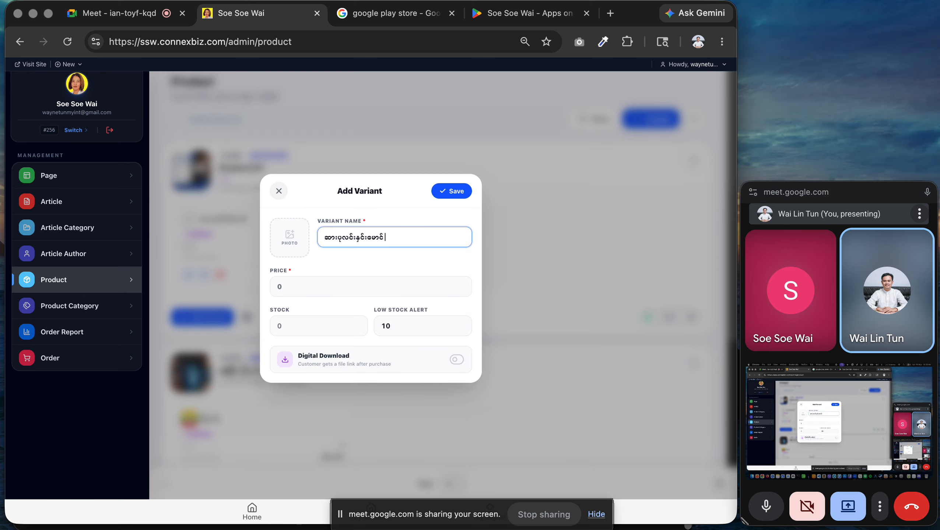
key("BackSpace")
type("စနေမောင်မောင်")
left_click(275, 290)
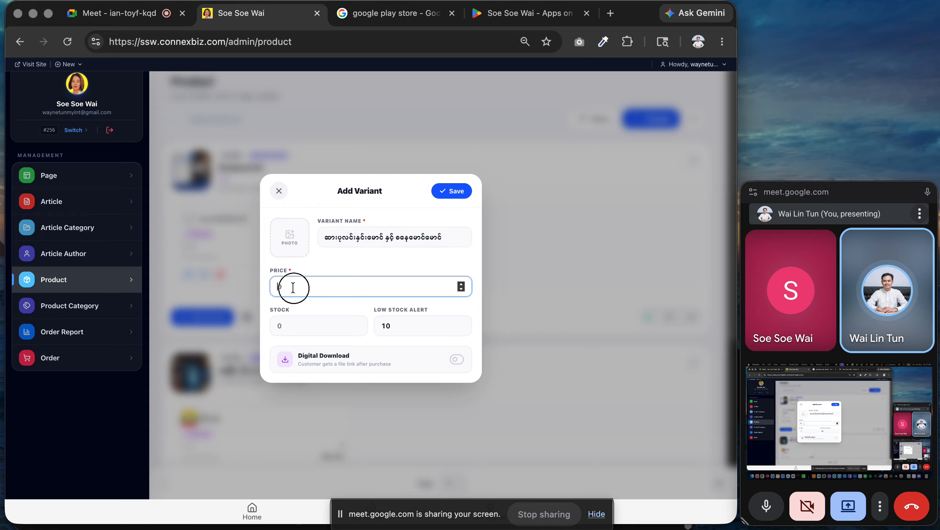
type("2")
left_click(304, 322)
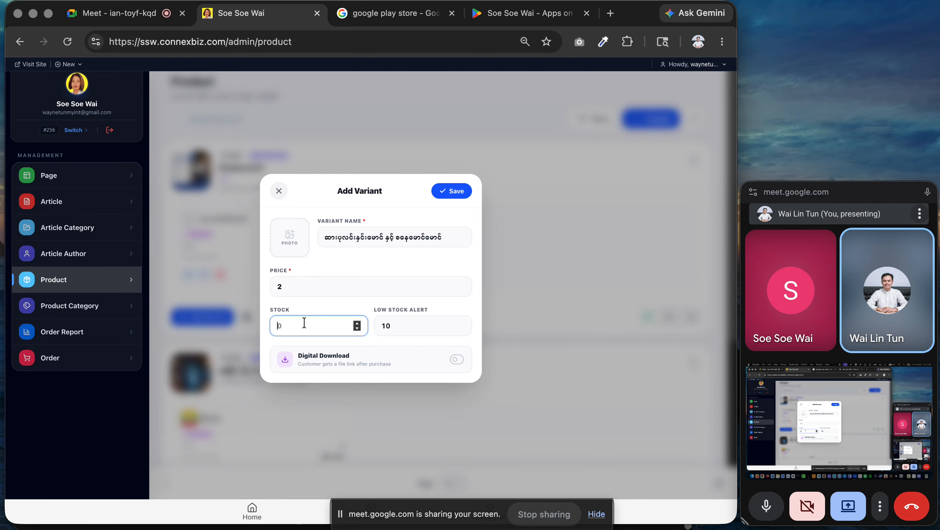
type("99999")
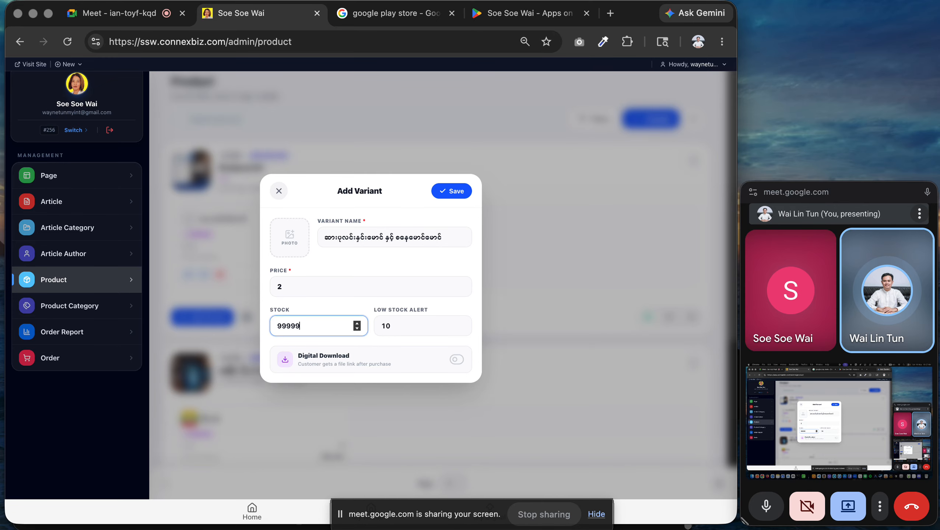
type("999")
left_click(451, 191)
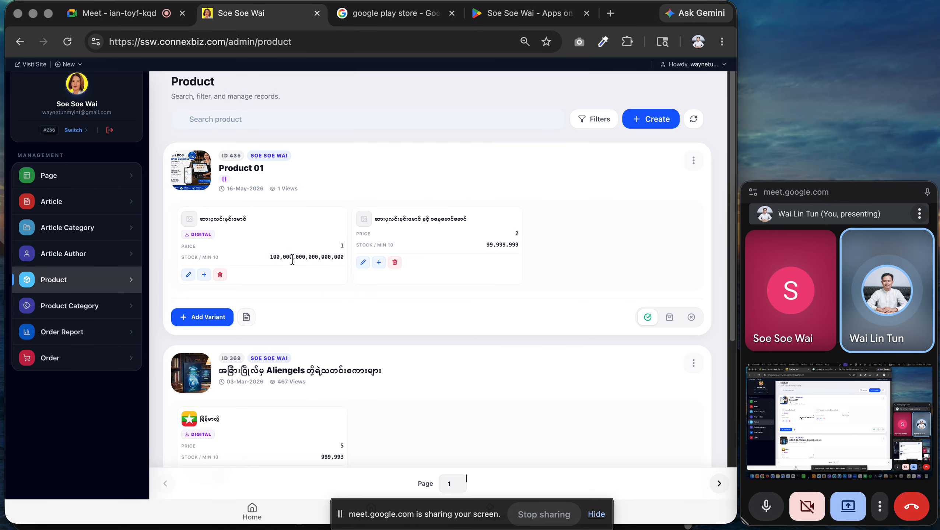
Start a third variant named 'ဆားပုလင်းနှင်းမောင် နှင့် မြိုင်ရာဇာ တာတေ'.
left_click(198, 323)
type("ဆားပုလင်းနှင်းမောင် eS")
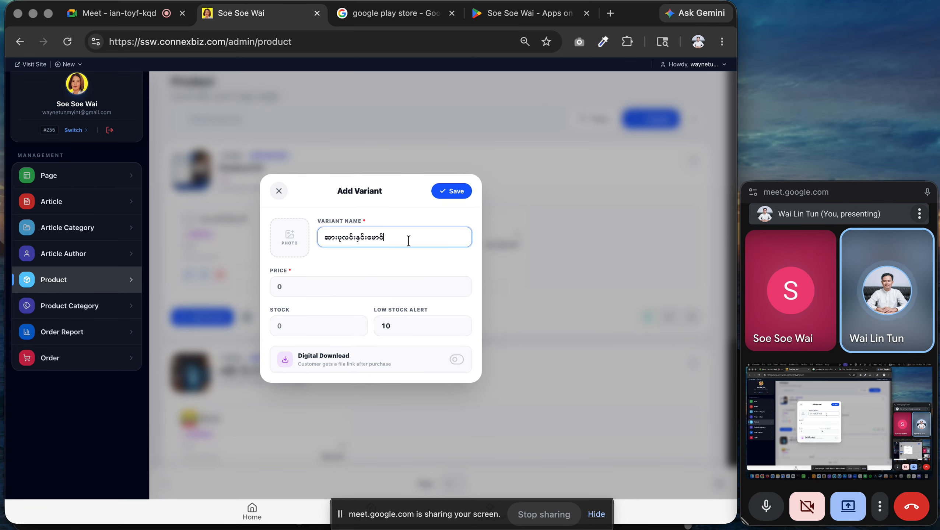
key("BackSpace")
key("BackSpace")
type("နမ")
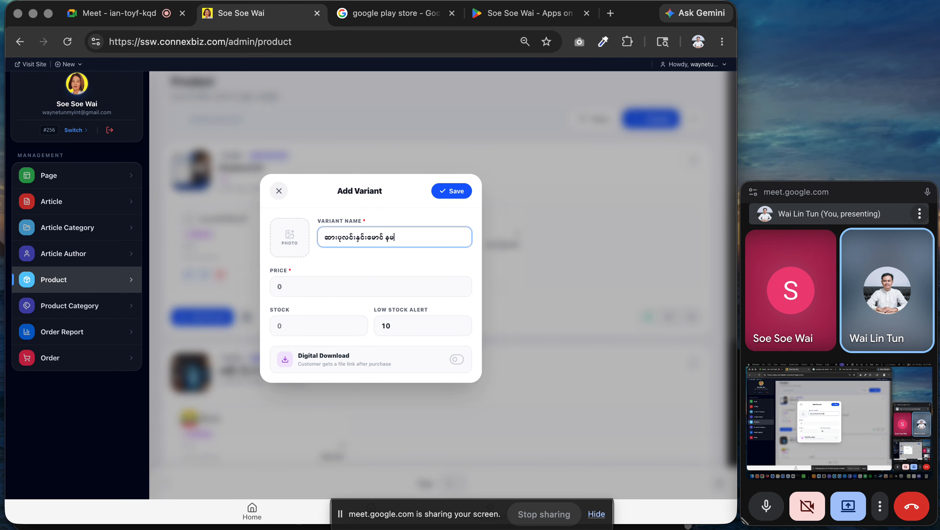
key("BackSpace")
type("ှင့် မြင်")
key("BackSpace")
key("BackSpace")
type("ို​င်ရာဇာ")
type(" တာတေ")
left_click(462, 196)
left_click(311, 283)
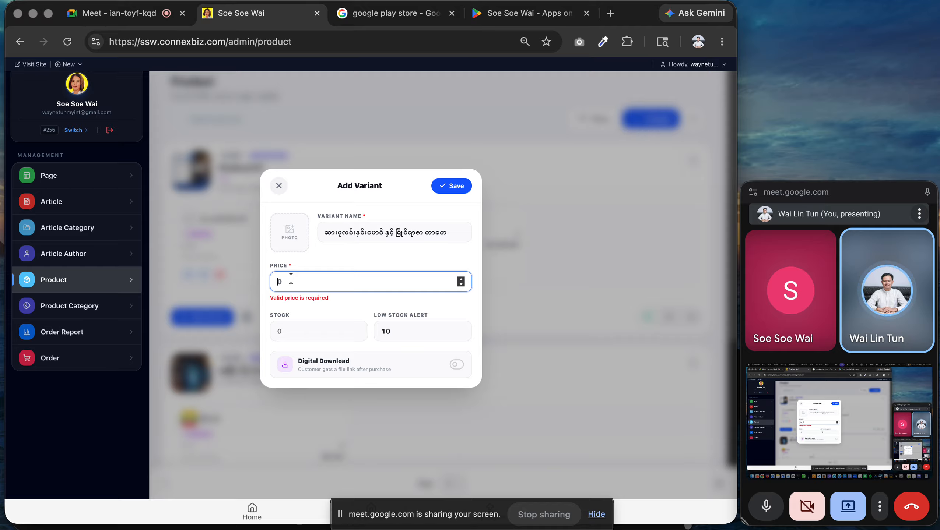
type("3")
key("Tab")
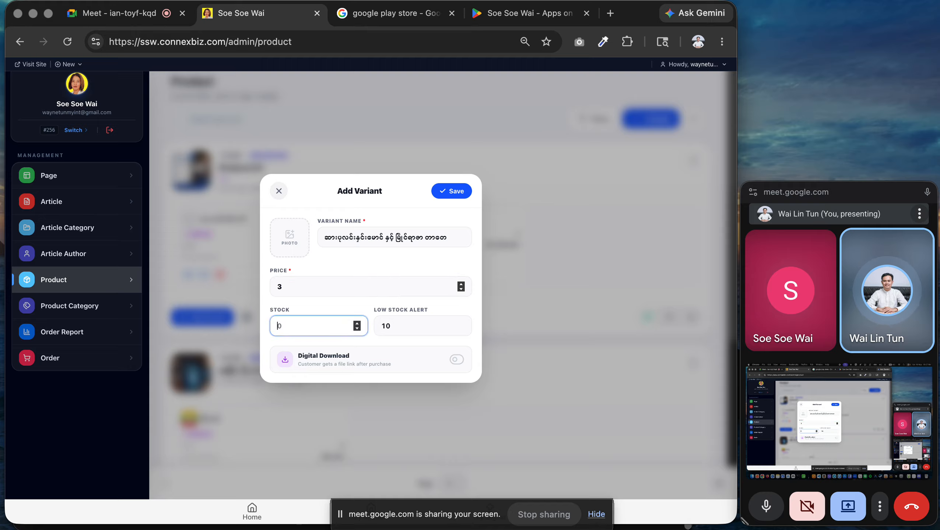
type("99999999999")
left_click(457, 360)
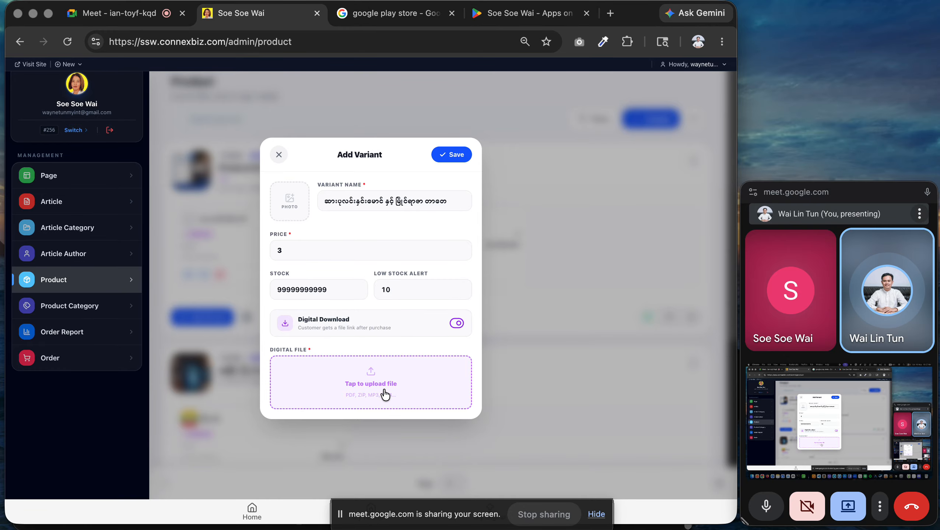
left_click(451, 156)
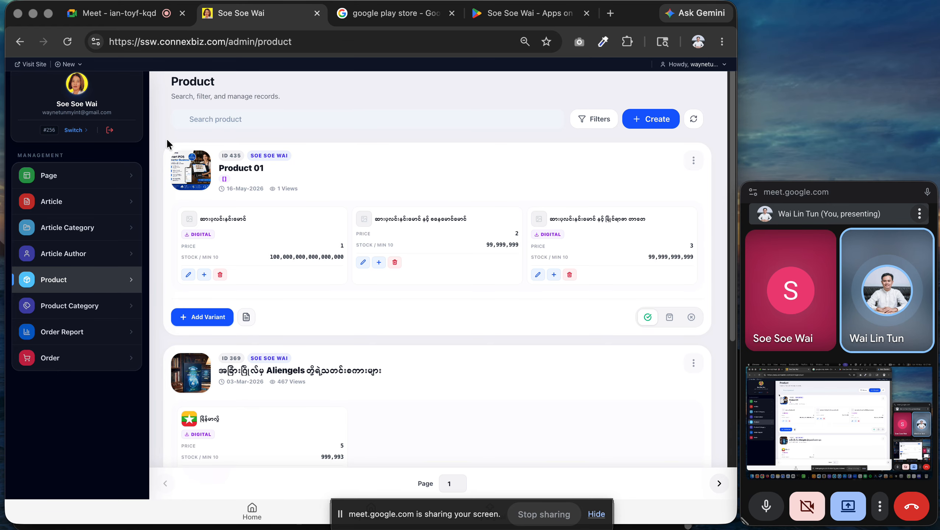
Load the Soe Soe Wai storefront in the spare tab and scroll its home page.
left_click(390, 13)
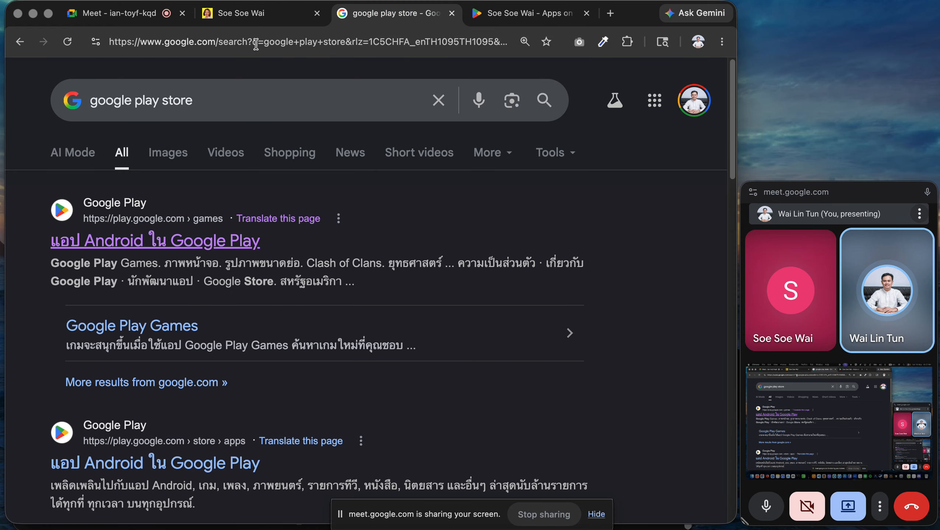
left_click(282, 43)
type("ss")
key("Return")
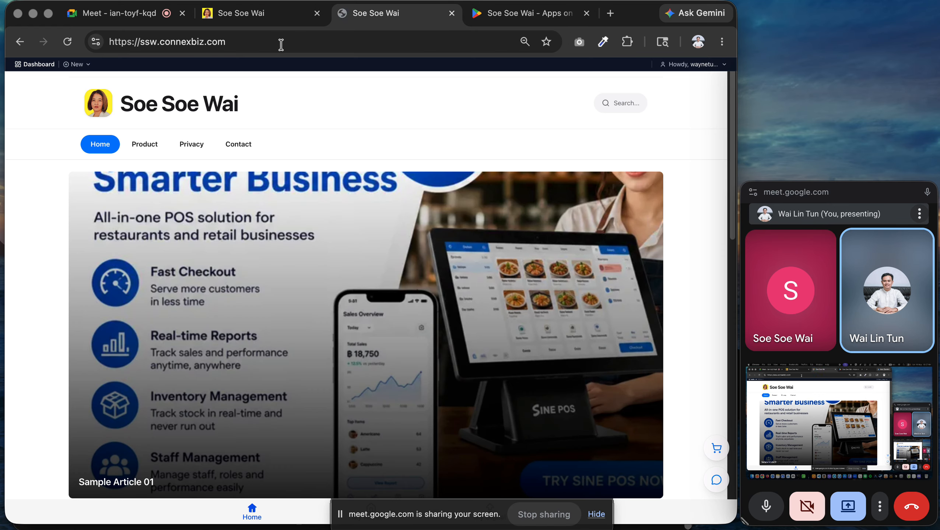
scroll(317, 139, "down", 9)
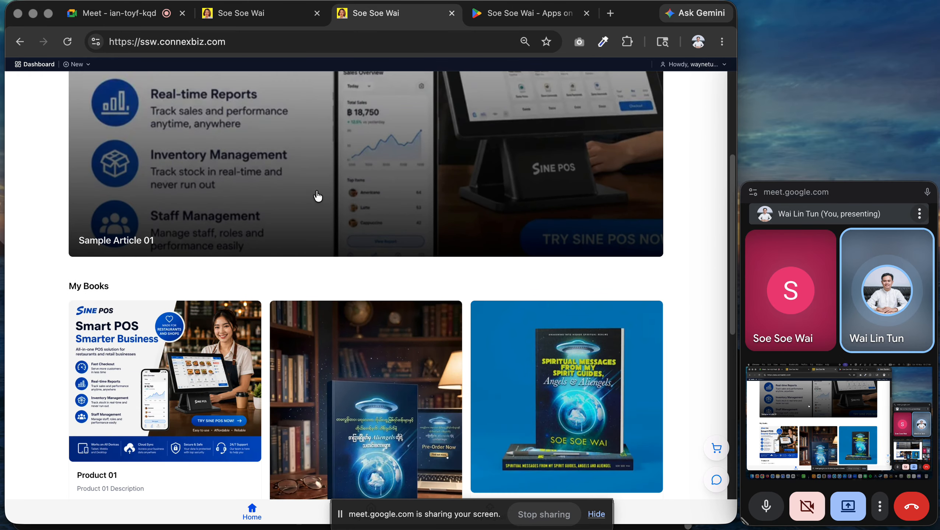
scroll(362, 234, "up", 10)
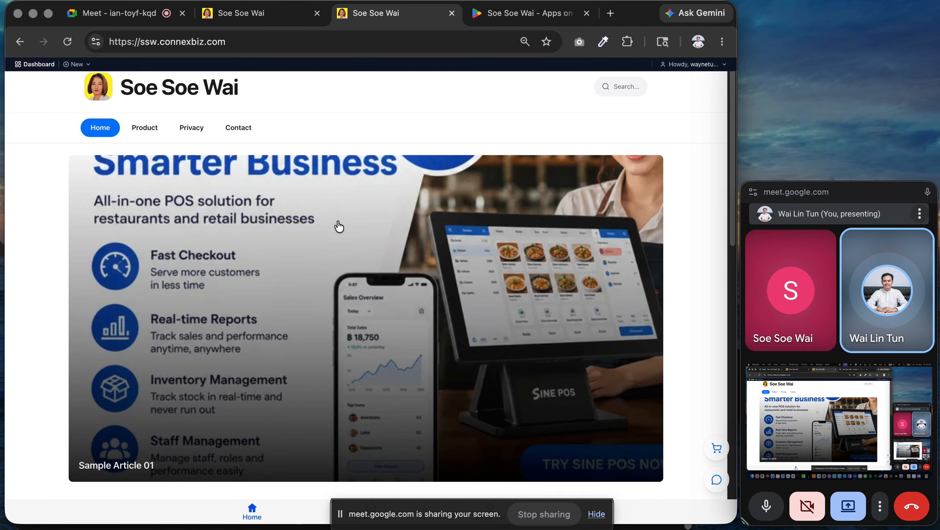
scroll(306, 267, "down", 15)
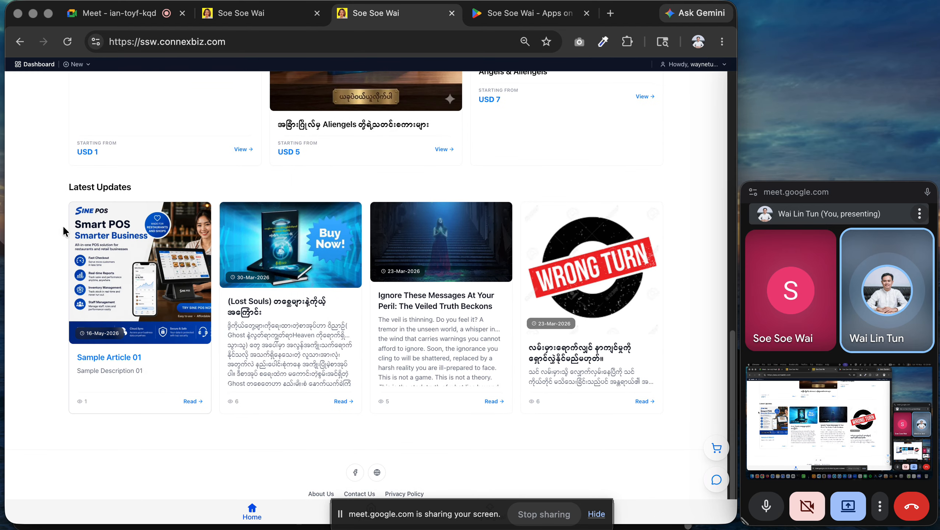
Look at Sample Article 01, go back, and open the Product 01 page.
left_click(94, 253)
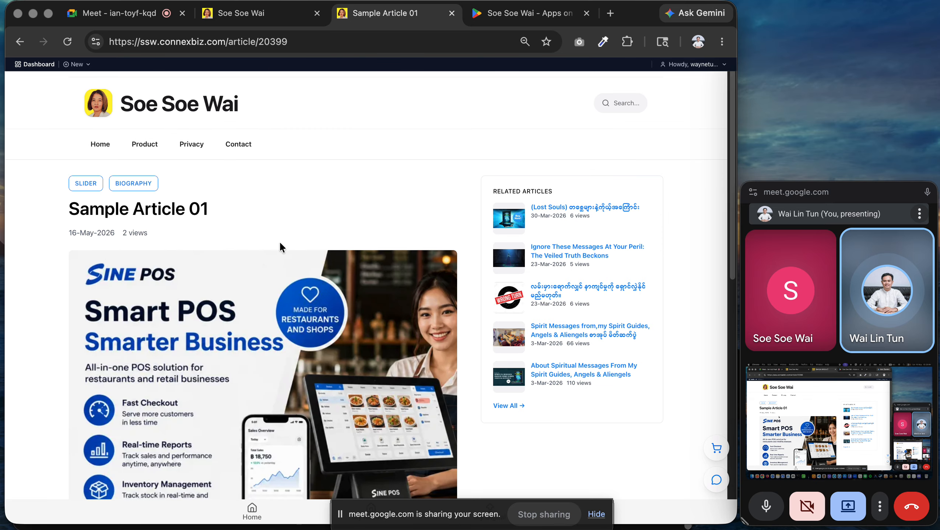
scroll(187, 191, "down", 10)
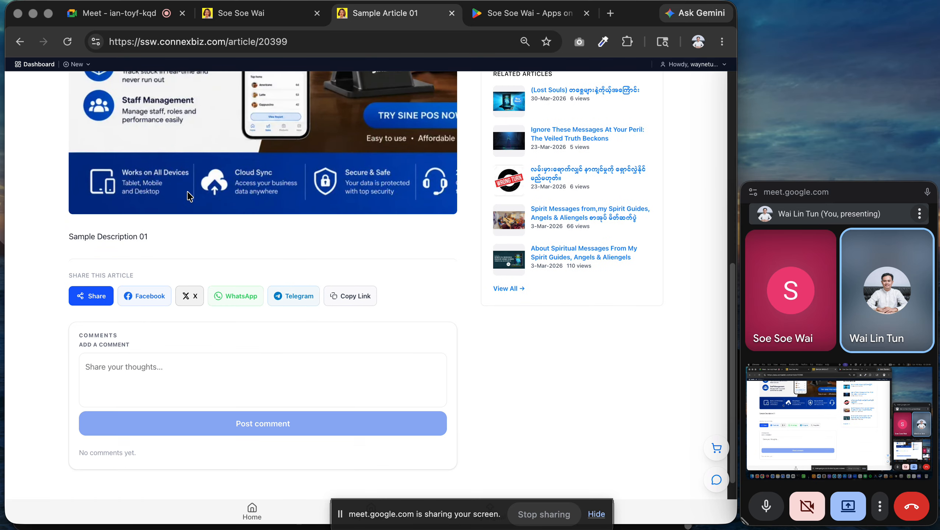
scroll(188, 193, "up", 10)
left_click(20, 41)
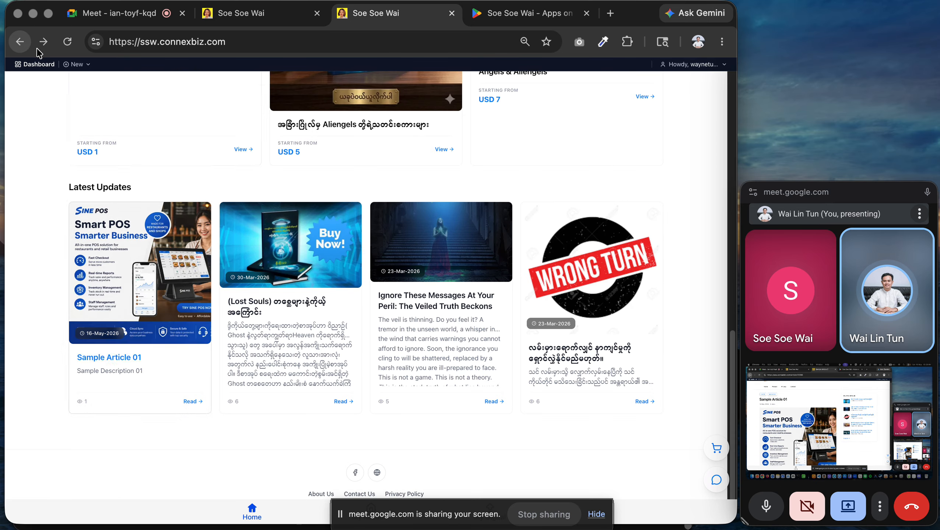
scroll(330, 206, "up", 8)
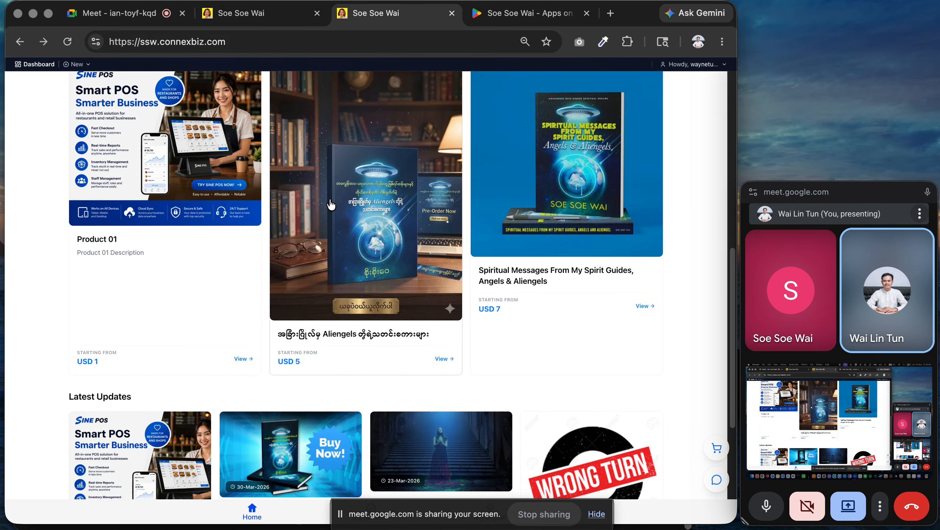
scroll(150, 219, "up", 3)
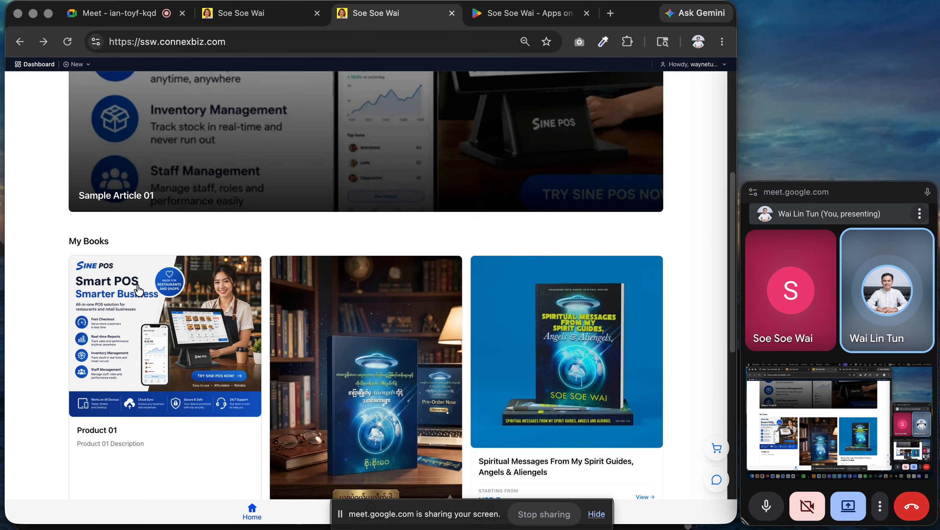
left_click(132, 296)
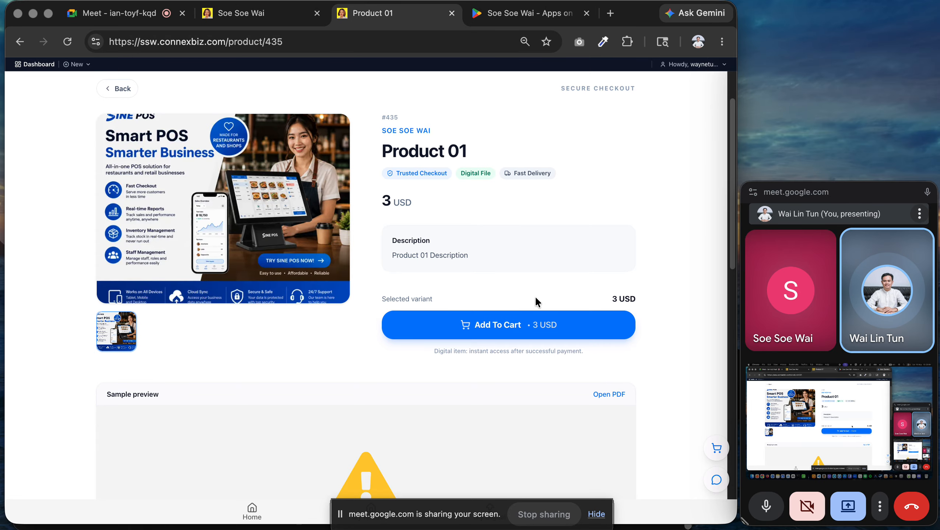
left_click(279, 19)
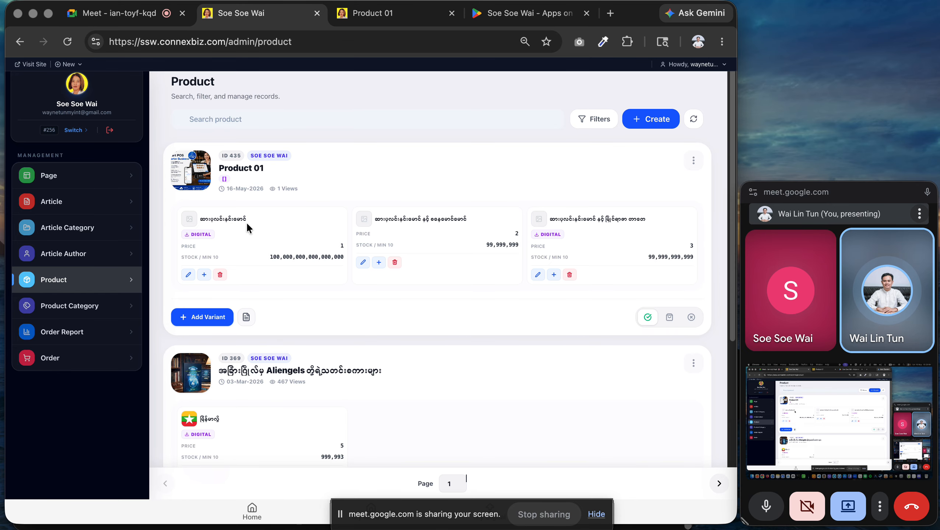
Retitle Product 01 to 'စာေင်းသင၏စာအေုပ်', save, and reload its storefront page.
left_click(694, 163)
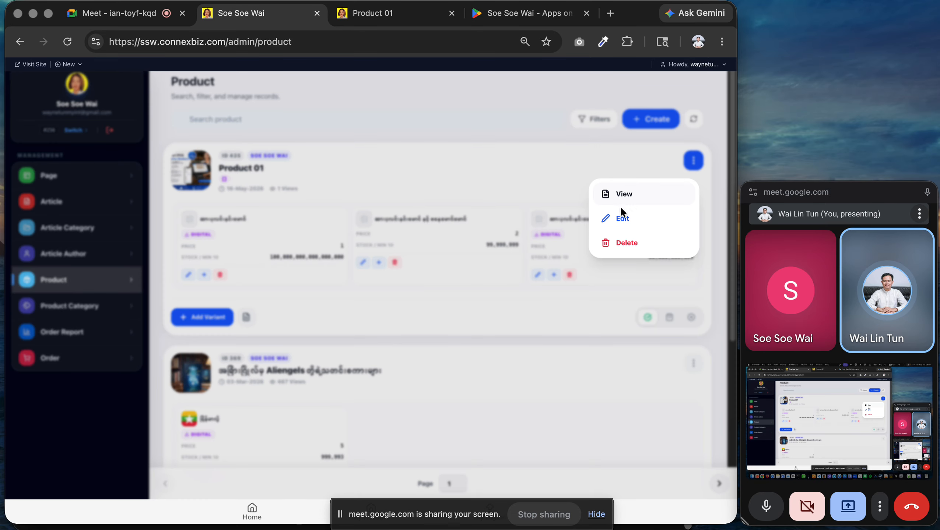
left_click(607, 215)
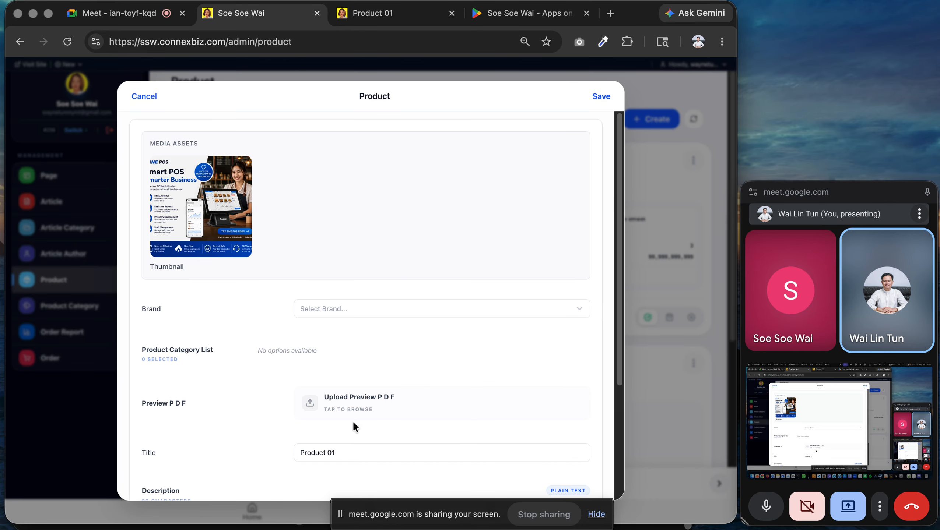
triple_click(358, 452)
type("p")
key("BackSpace")
key("ctrl+space")
type("စာေ")
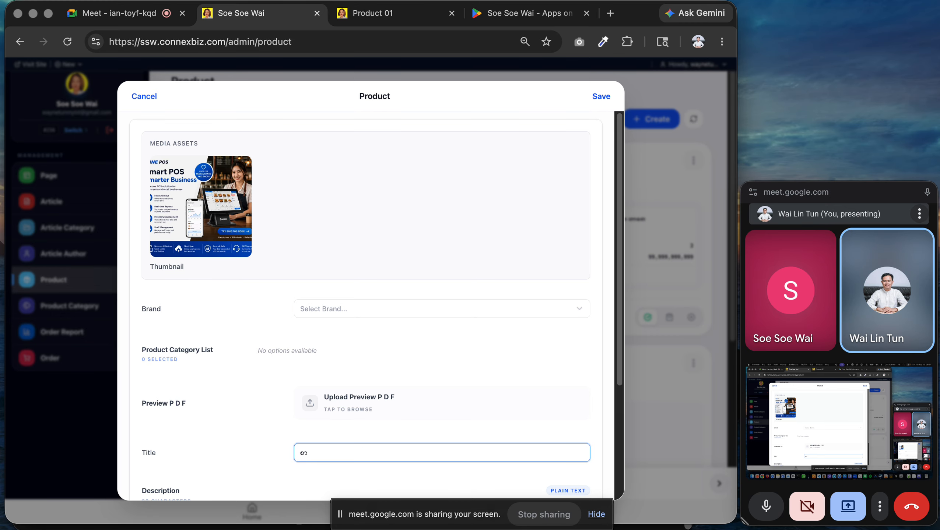
type("င်းသင")
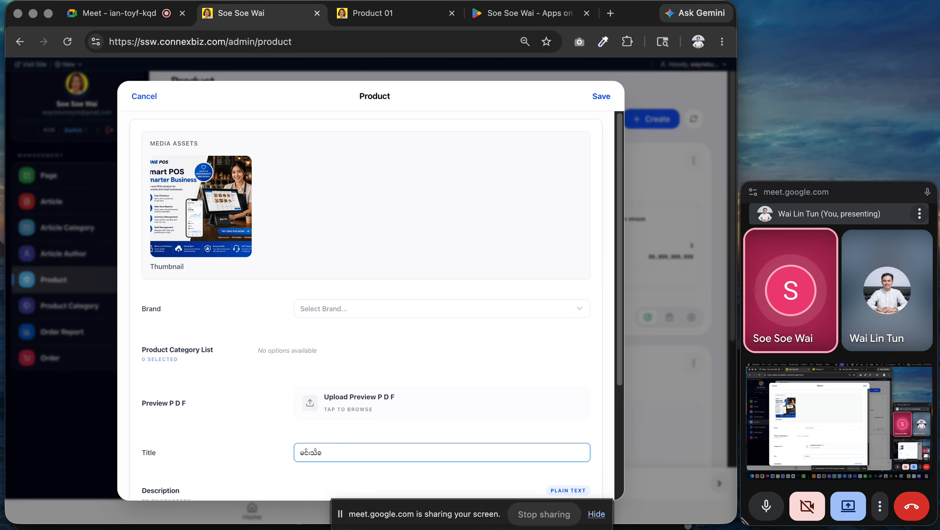
type("၏စာ")
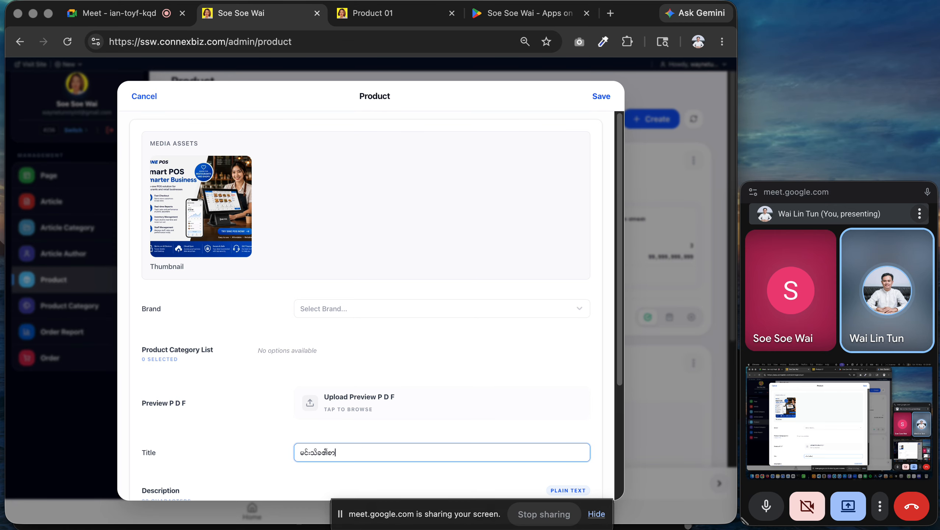
type("အေုပ်များ")
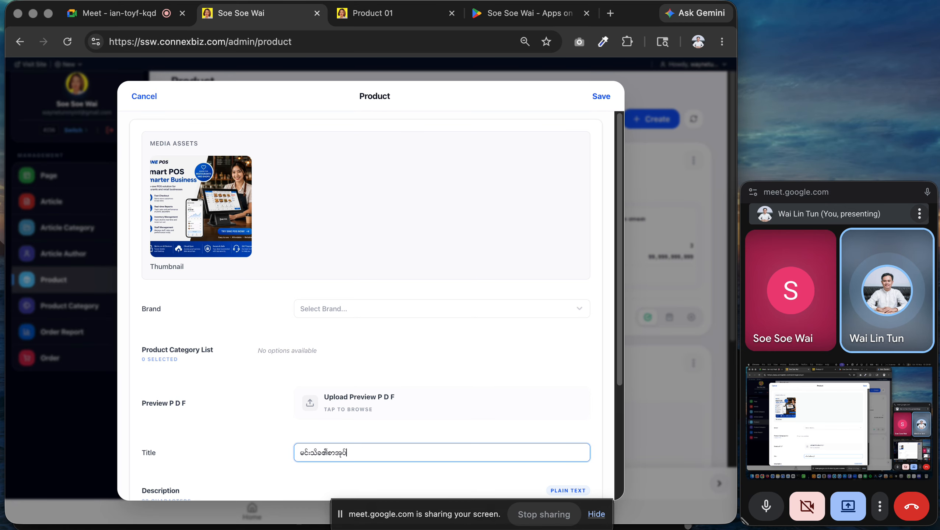
left_click(601, 95)
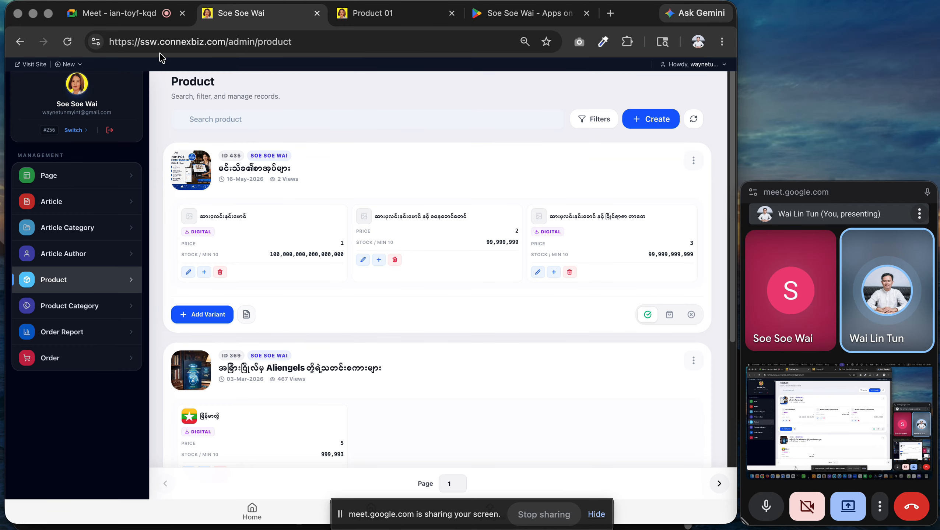
left_click(341, 21)
left_click(68, 43)
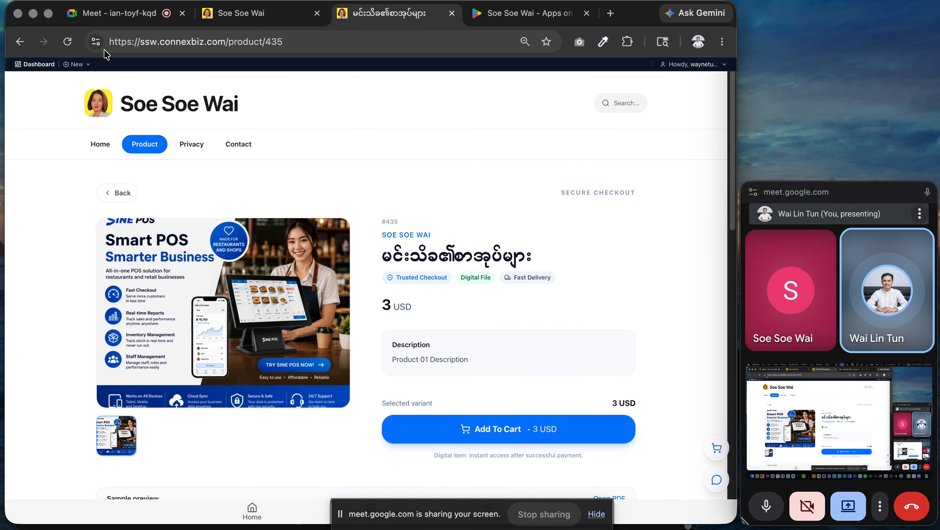
Open the product's variant chooser and settle on the 2 USD variant.
left_click(467, 428)
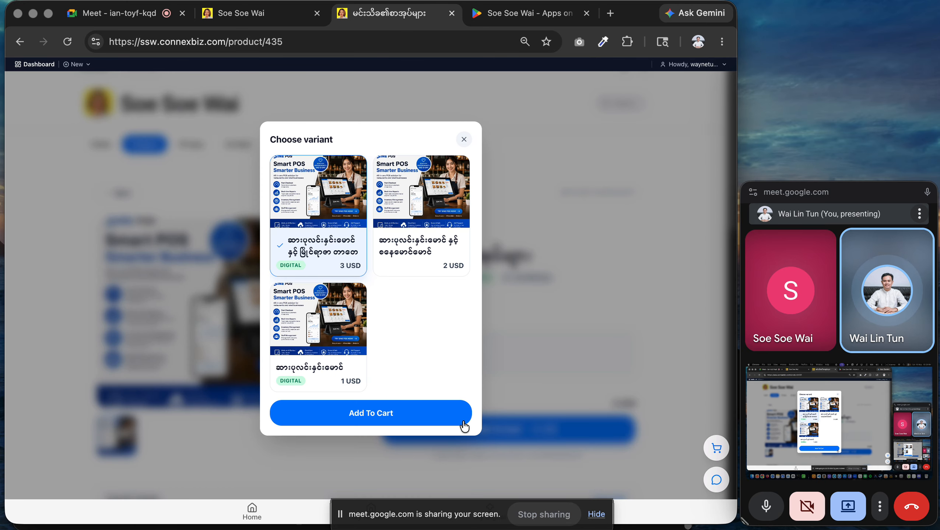
left_click(416, 220)
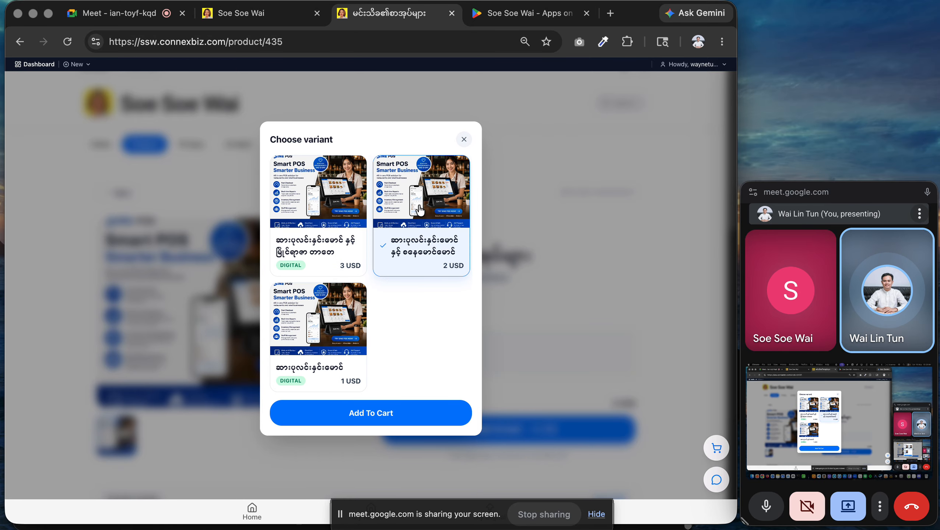
left_click(355, 208)
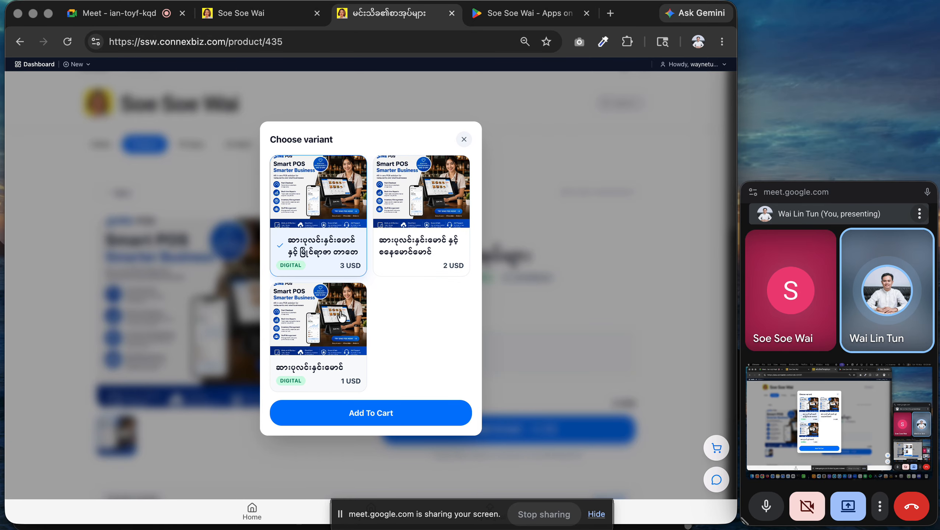
left_click(429, 223)
left_click_drag(351, 327, 336, 290)
left_click(329, 256)
left_click(415, 233)
left_click(342, 352)
left_click(294, 223)
left_click(378, 265)
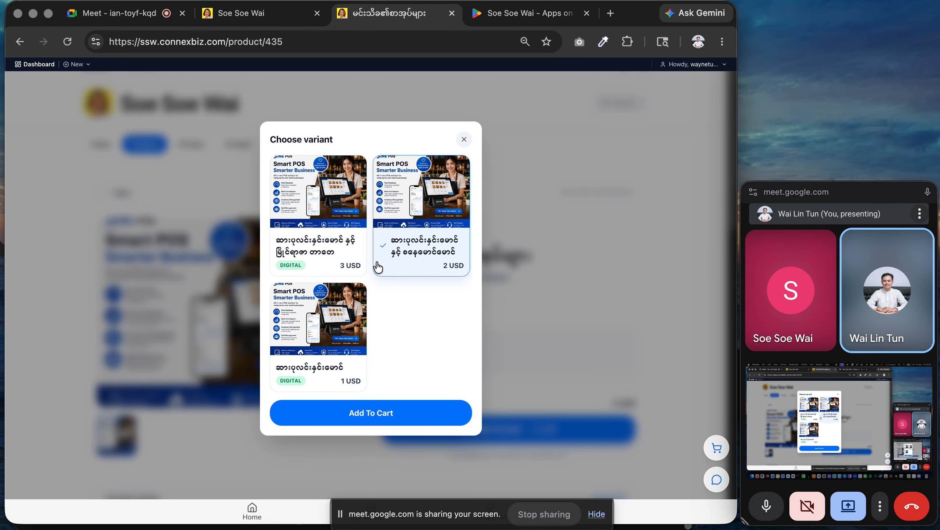
Add the 2 USD variant to the cart and check the cart holds it.
left_click(370, 407)
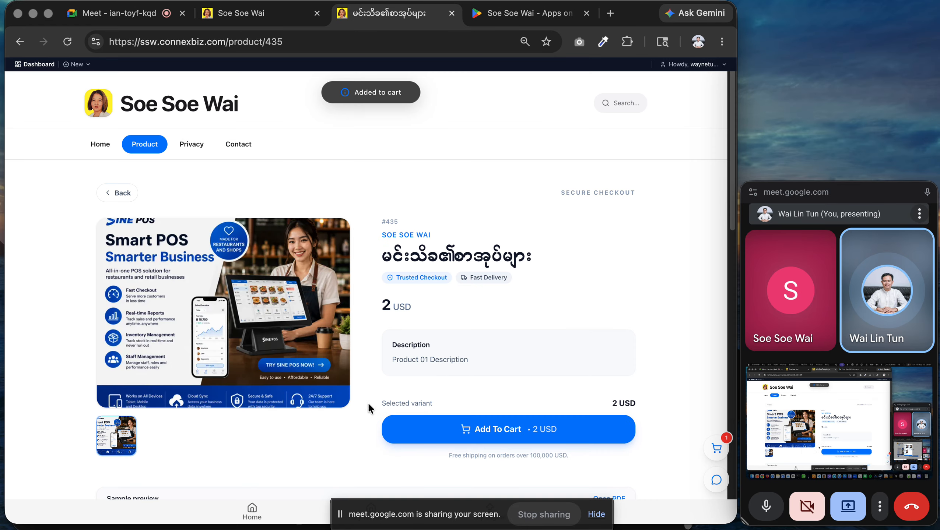
left_click(716, 448)
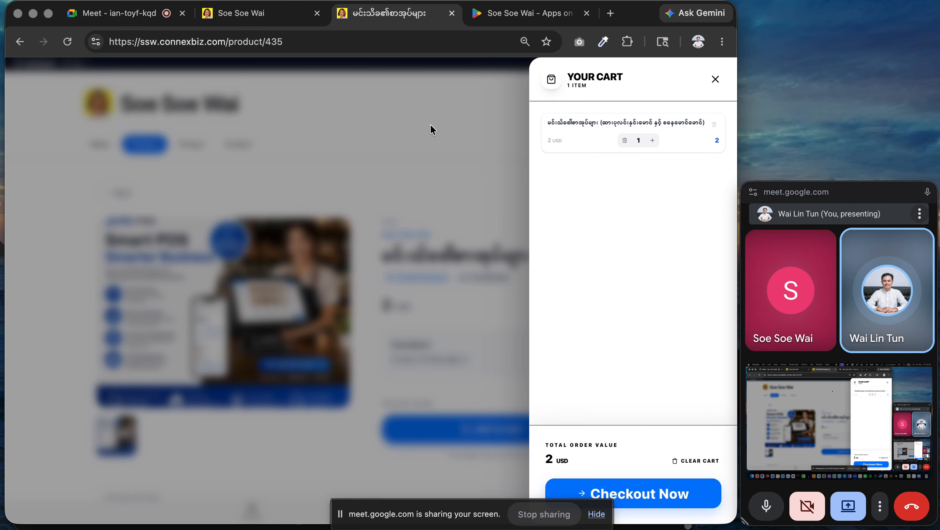
left_click(418, 139)
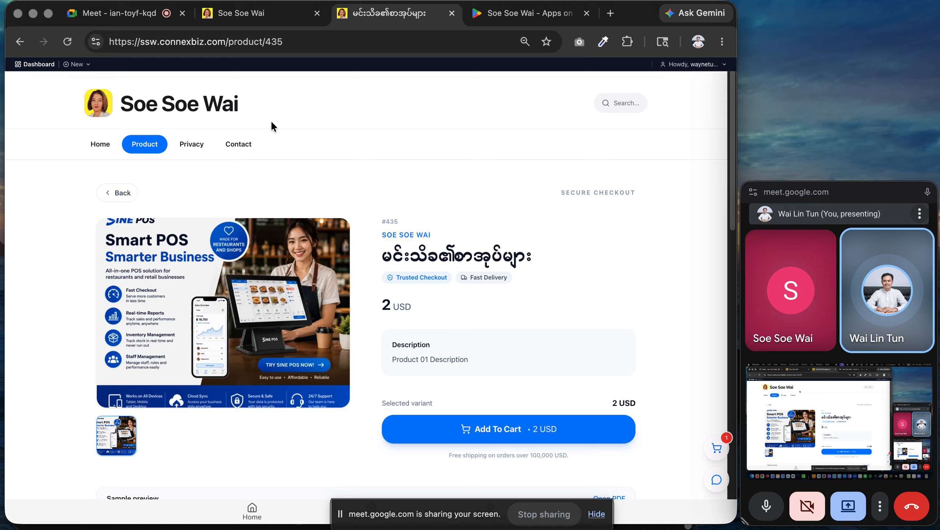
left_click(27, 65)
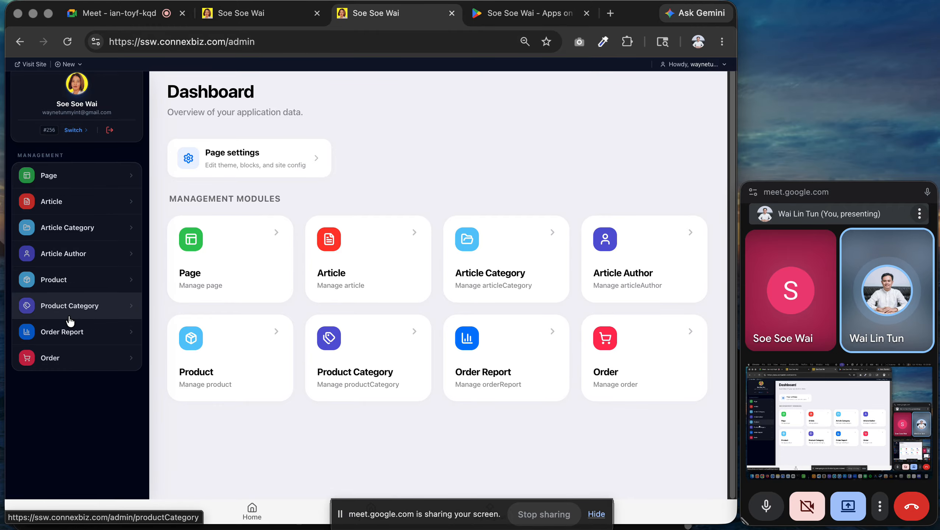
Go from the Product list to the Orders list in the sidebar.
left_click(63, 282)
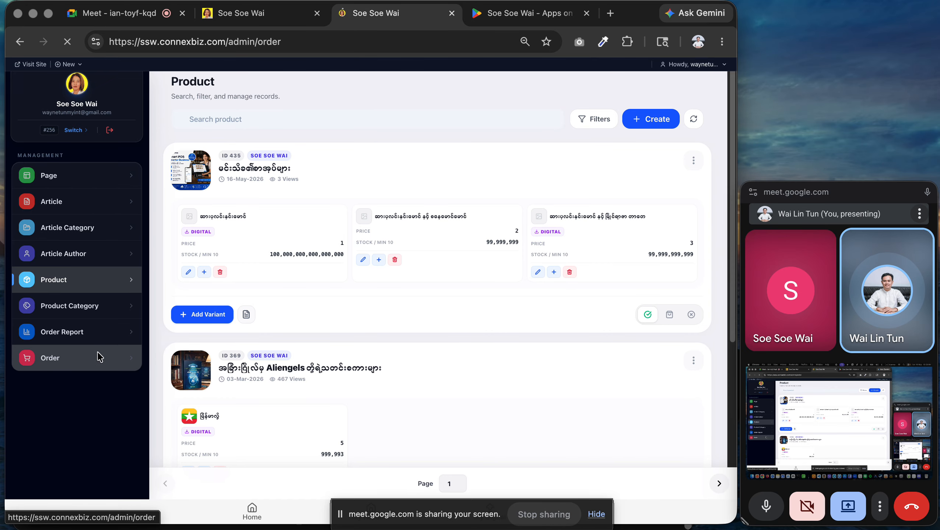
left_click(128, 357)
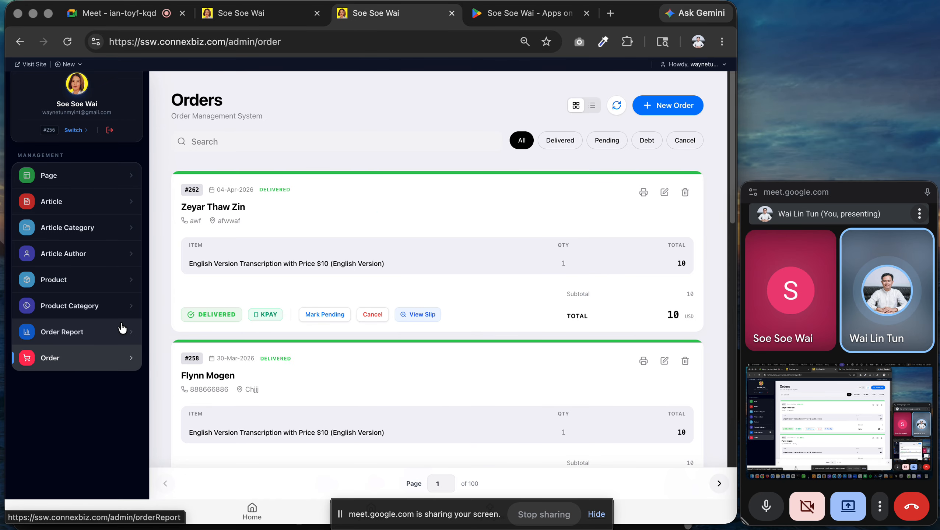